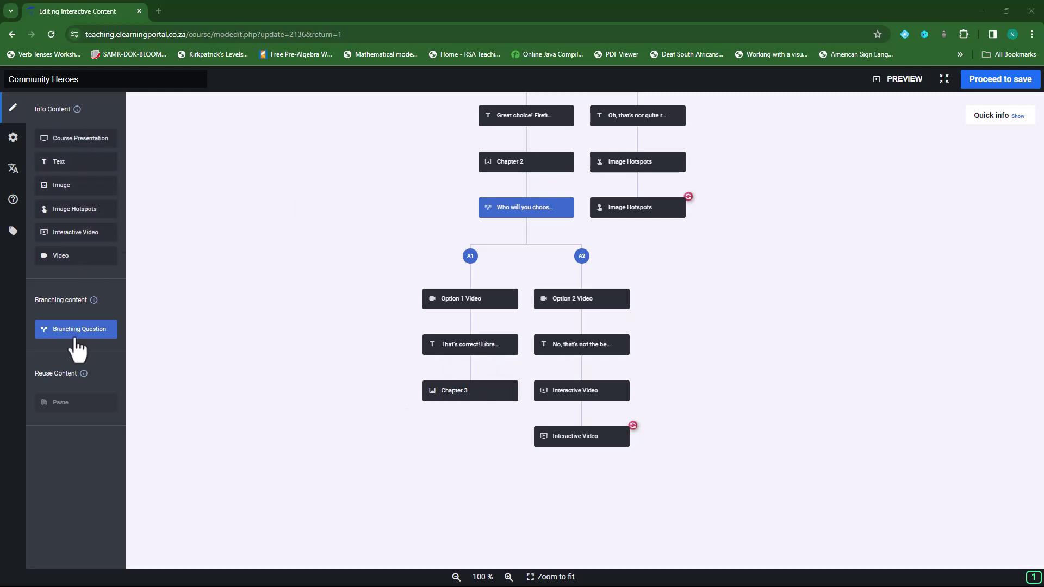
Add a Branching Question titled 'Question 3' below Chapter 3, asking dentist or scientist
left_click_drag(69, 334, 467, 427)
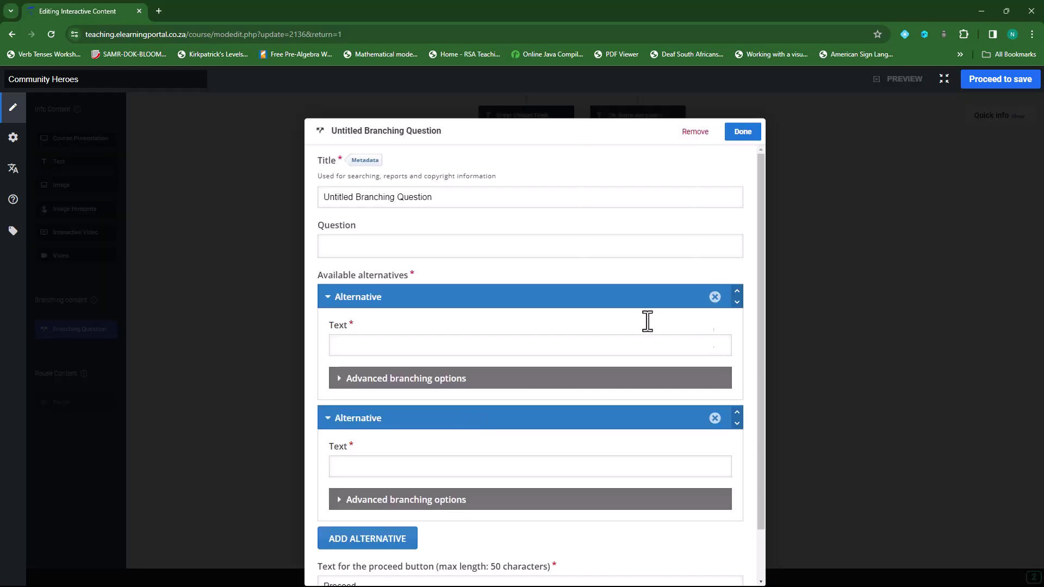
left_click_drag(445, 197, 314, 196)
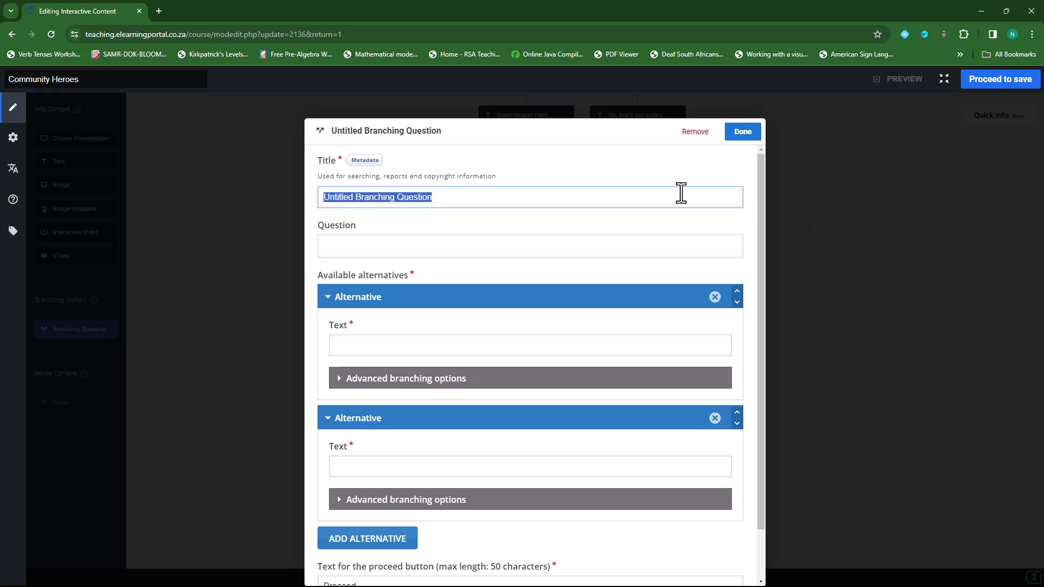
type("Question 3")
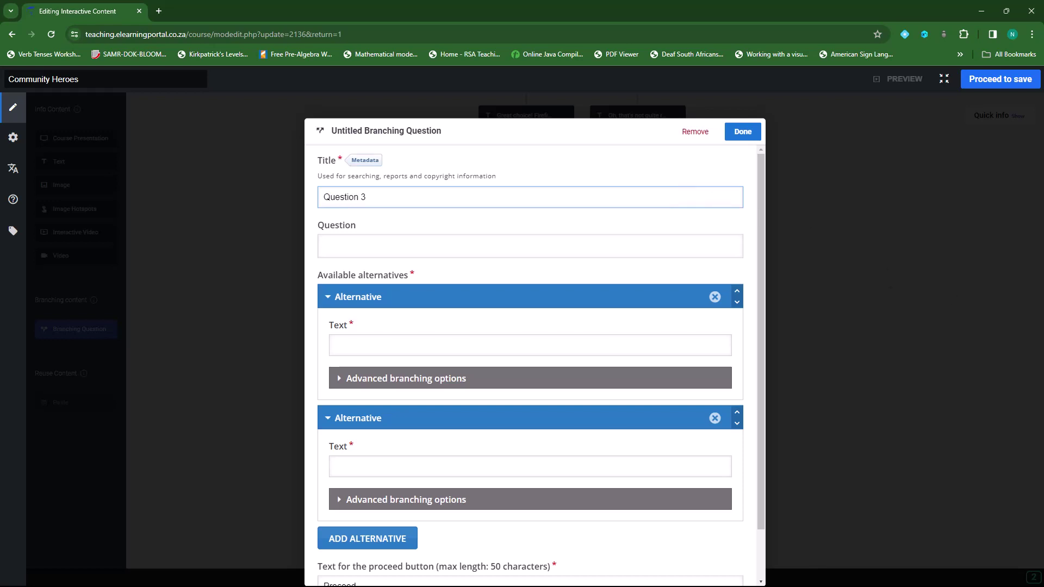
key("alt+Tab")
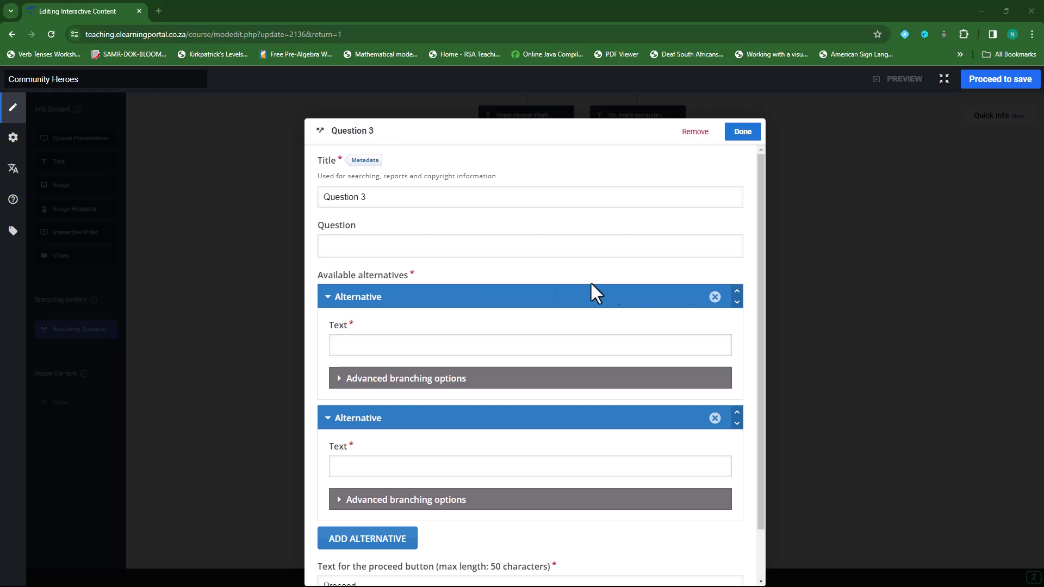
left_click(436, 246)
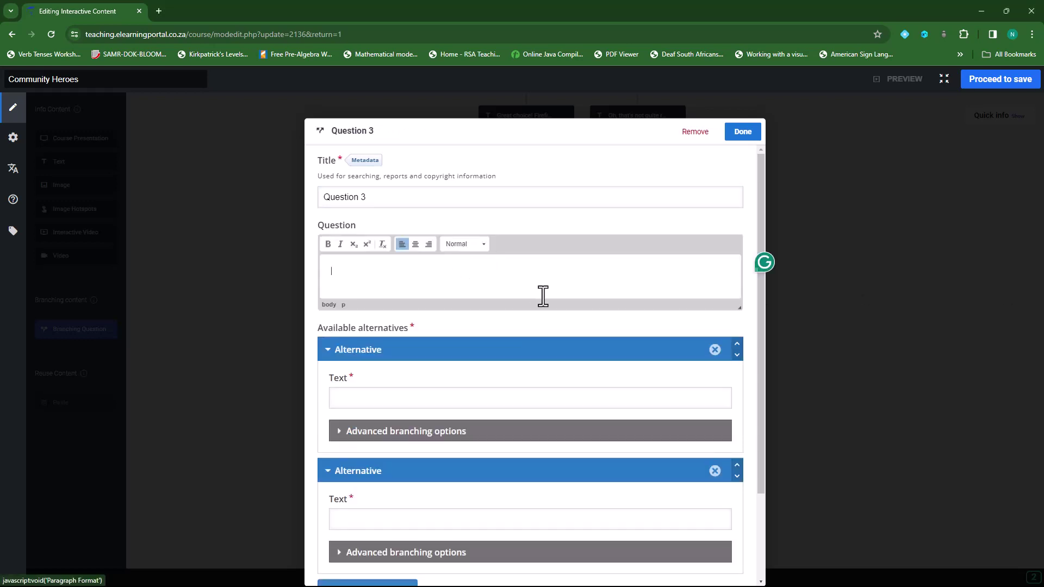
type("Would you lead her to seek help from a dentist, or would you take her to a nearby scientist in the hope of finding an unconventional remedy?")
scroll(472, 449, "down", 2)
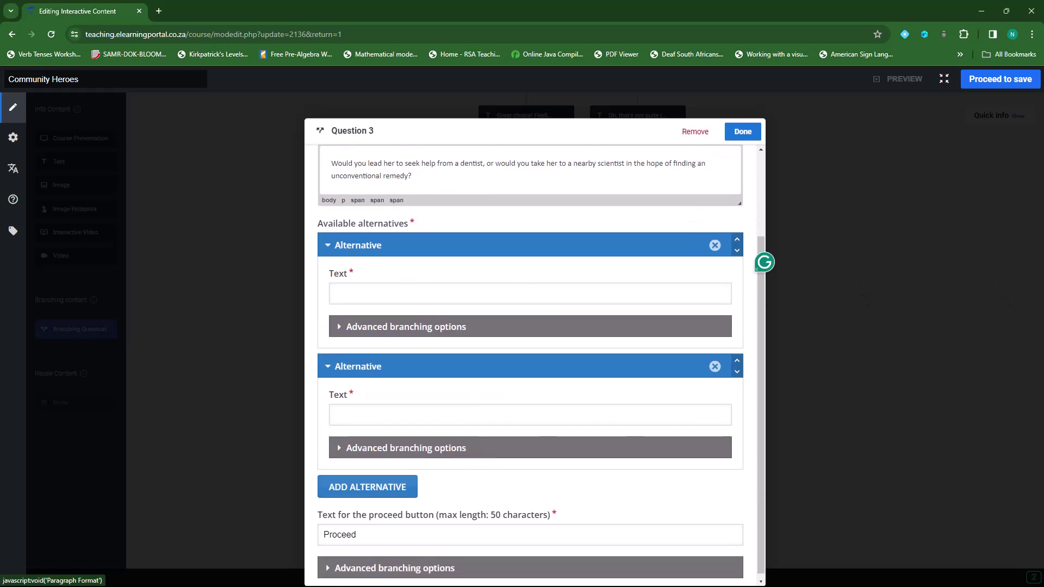
key("alt+Tab")
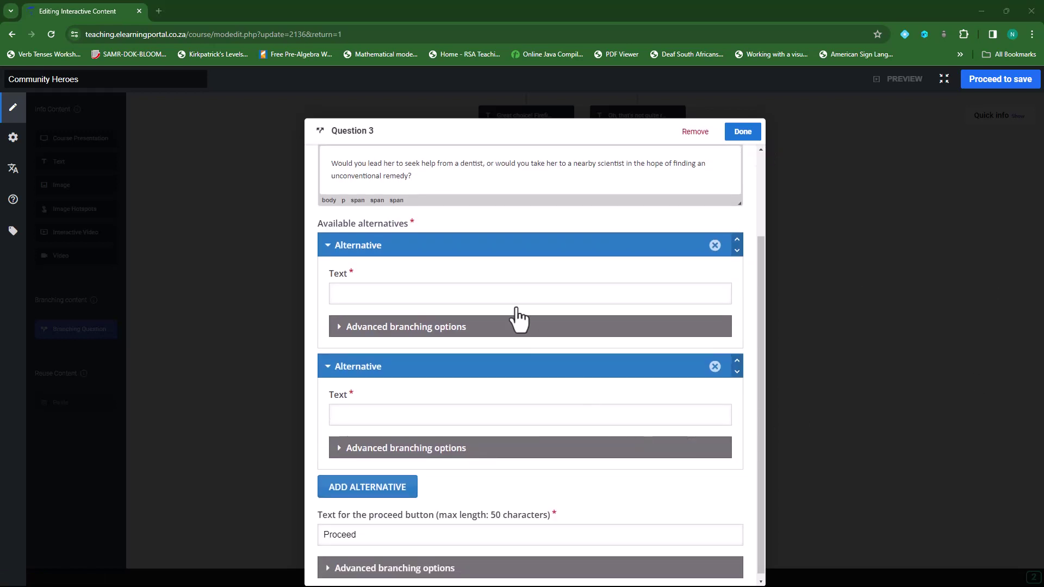
Fill the two alternatives, escort to the dentist and accompany to a scientist, and save
left_click(482, 298)
type("Escort her to the dentist.")
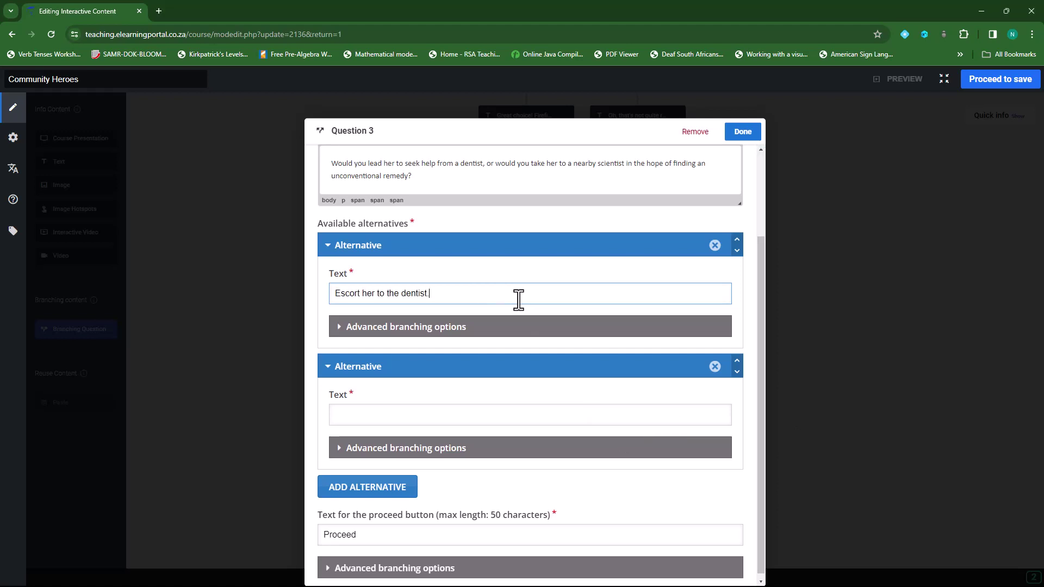
key("alt+Tab")
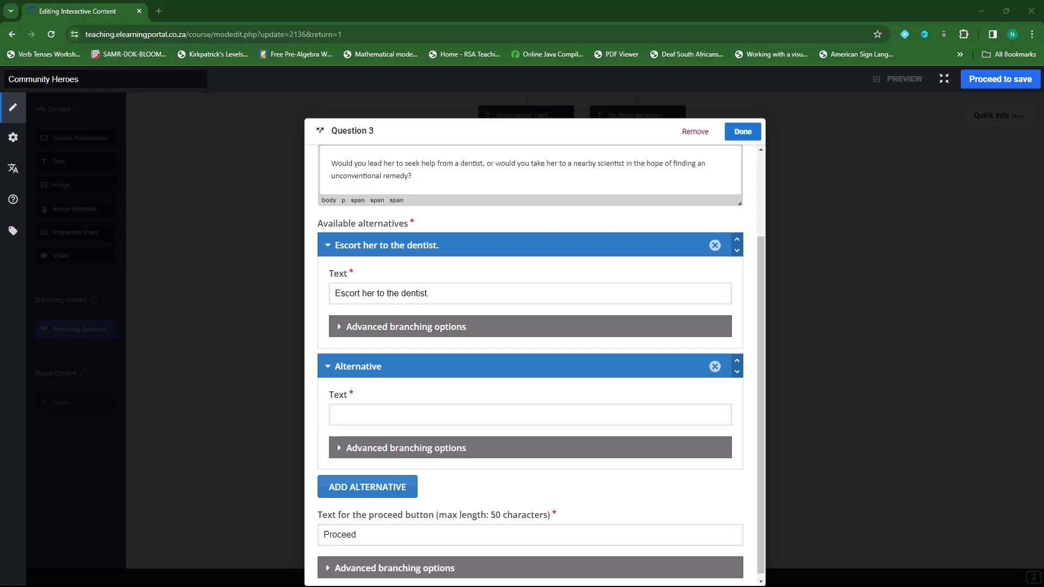
left_click(570, 419)
type("Accompany her to a nearby scientist.")
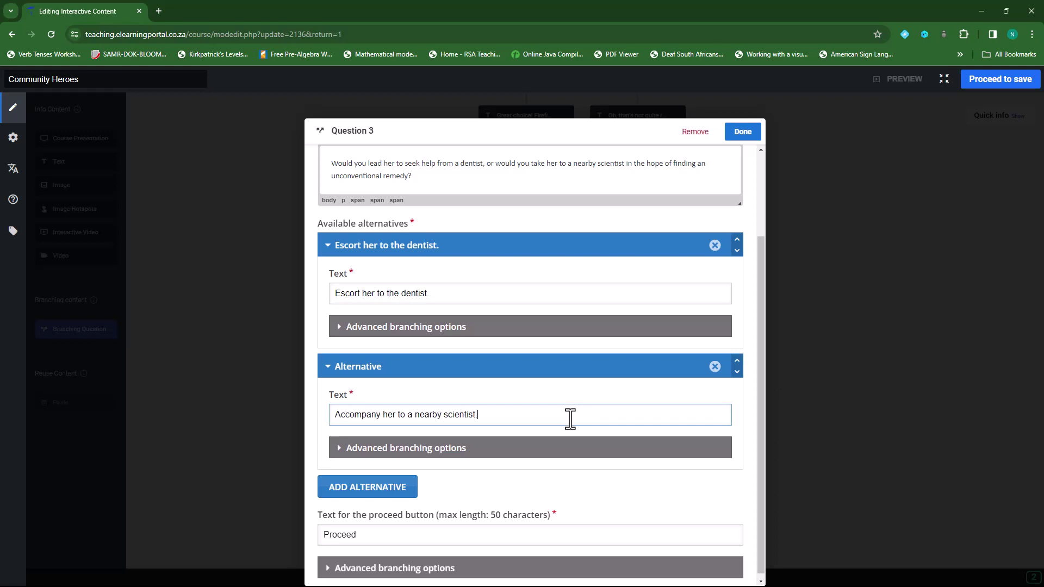
scroll(574, 416, "down", 1)
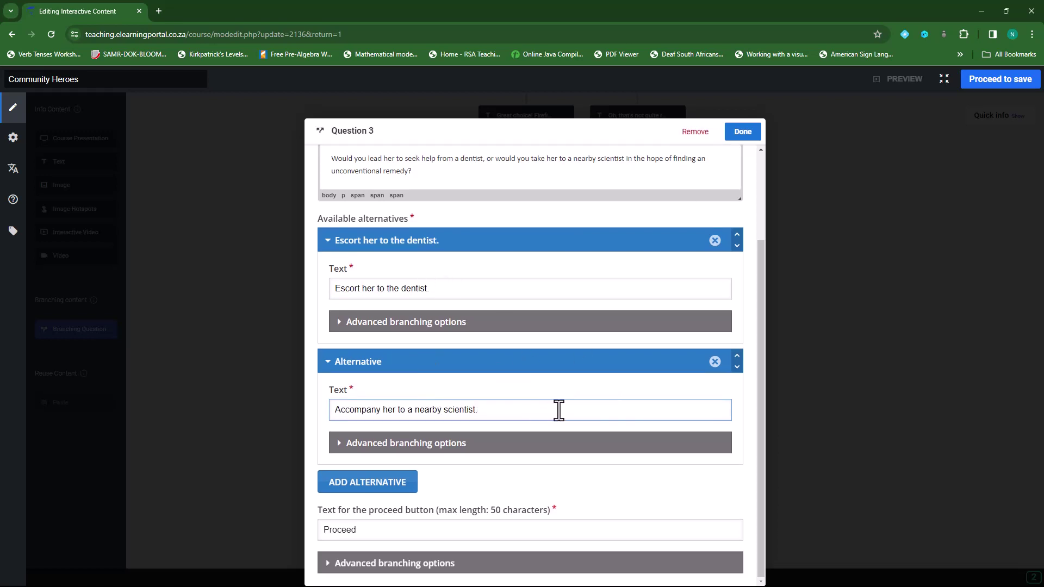
left_click(746, 136)
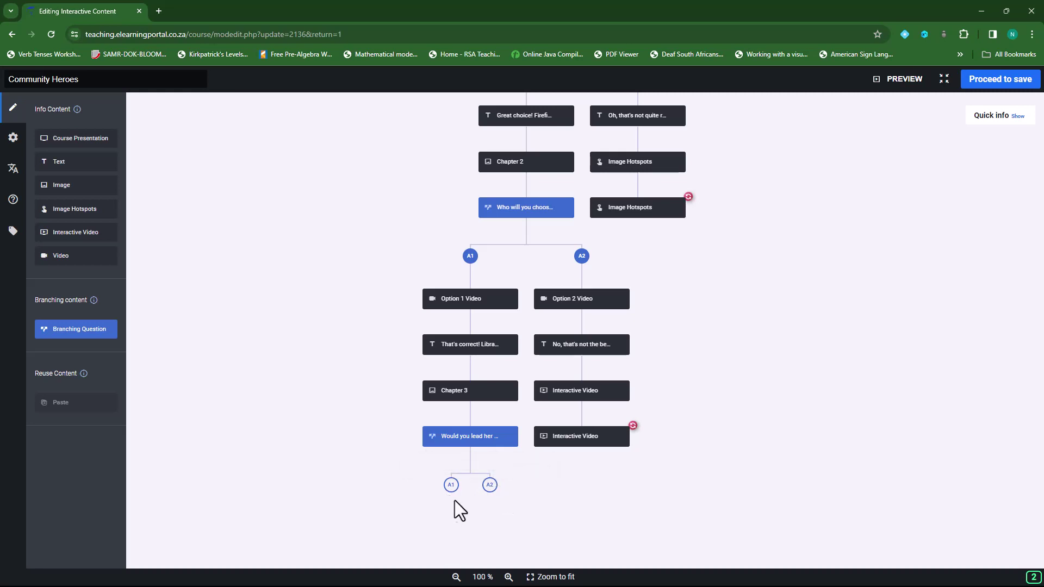
Place a Video under A1 and upload Dentist.mp4 from the videos folder as its source
left_click_drag(75, 256, 435, 506)
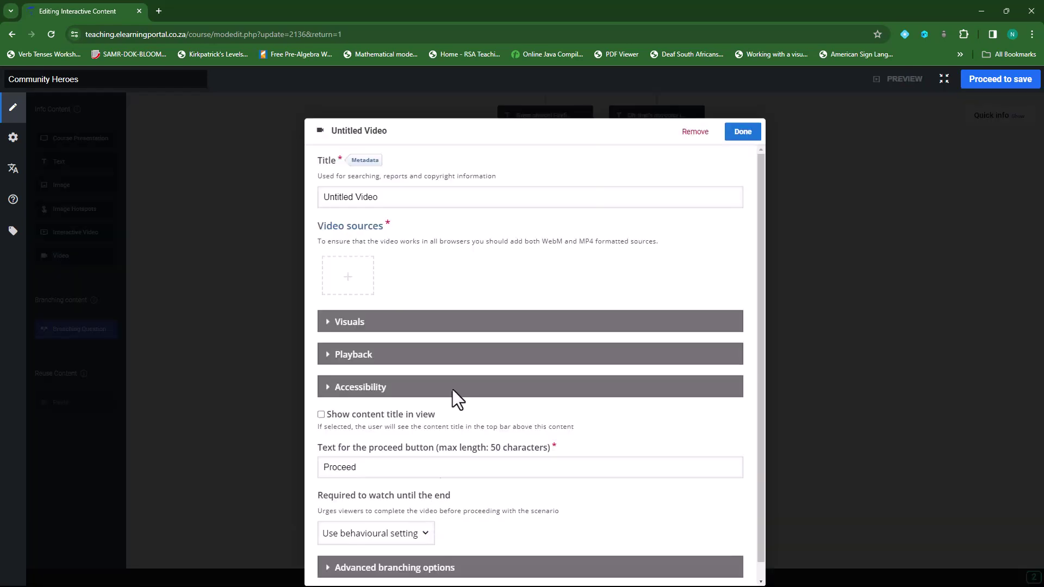
left_click(349, 278)
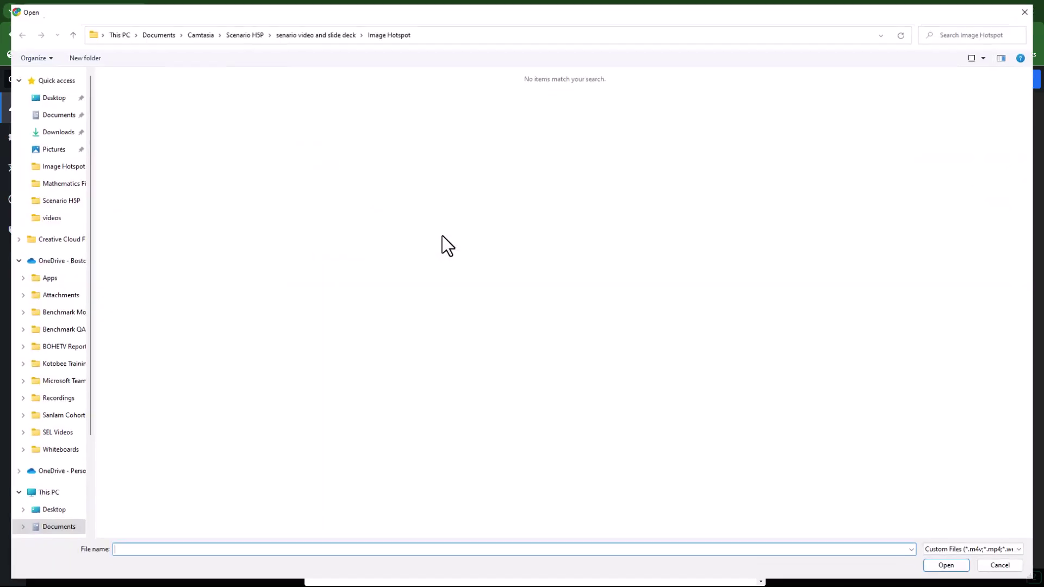
left_click(308, 33)
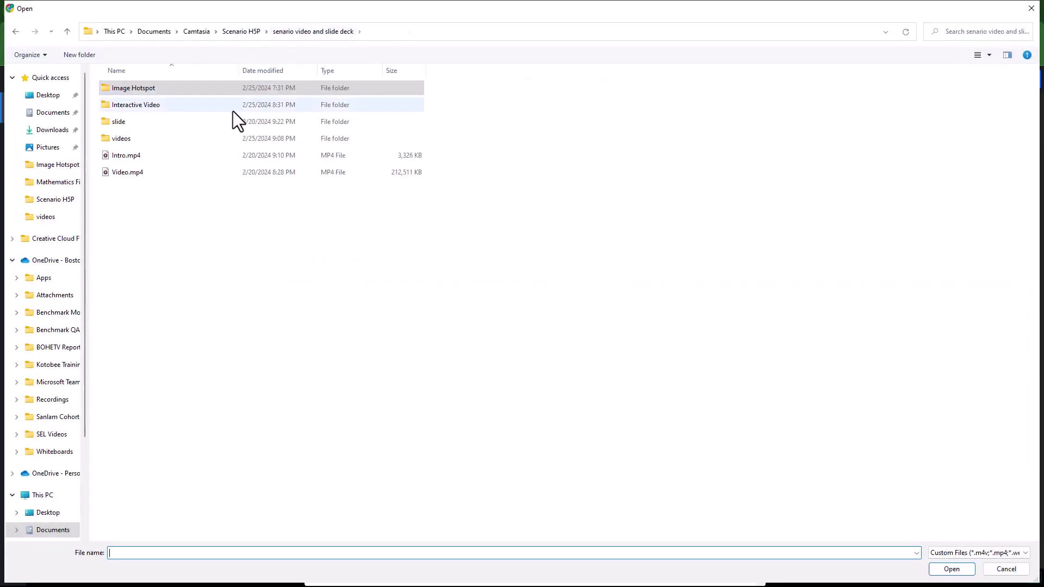
double_click(125, 139)
left_click(1002, 110)
left_click(949, 567)
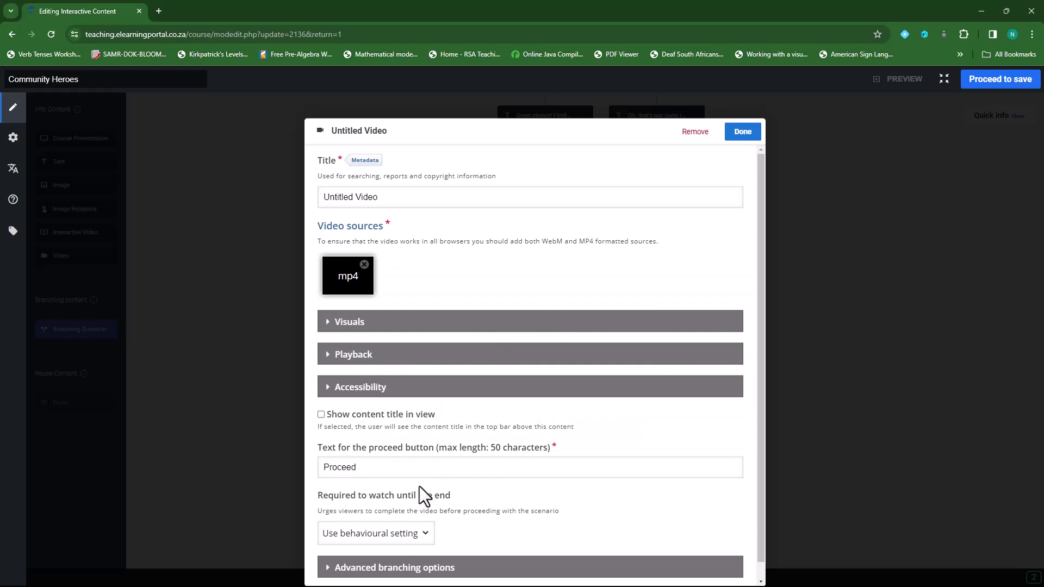
Rename the video to 'Option 1 Video' and save it
left_click_drag(357, 197, 325, 197)
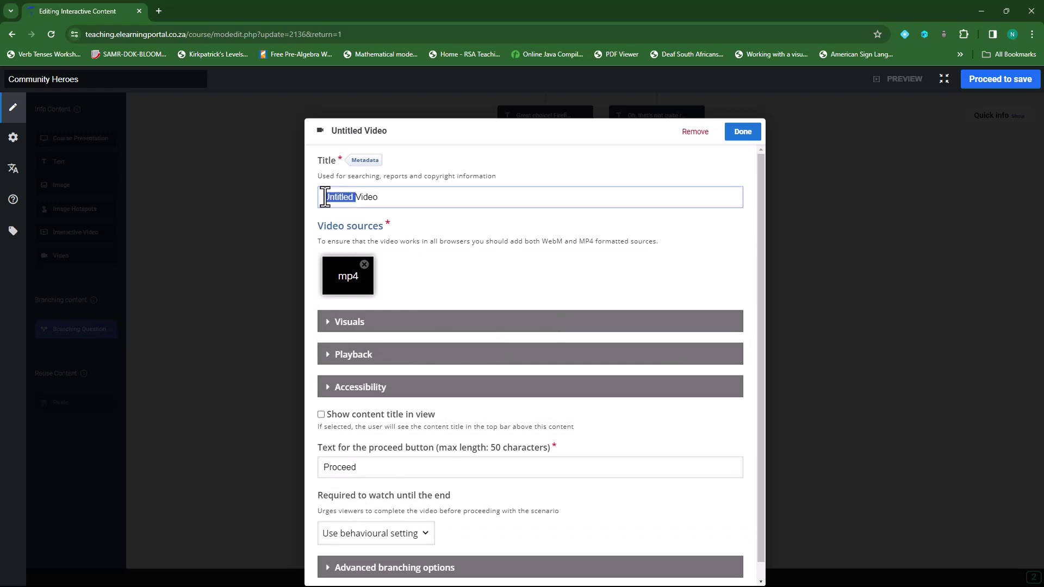
type("Option 1")
left_click(743, 133)
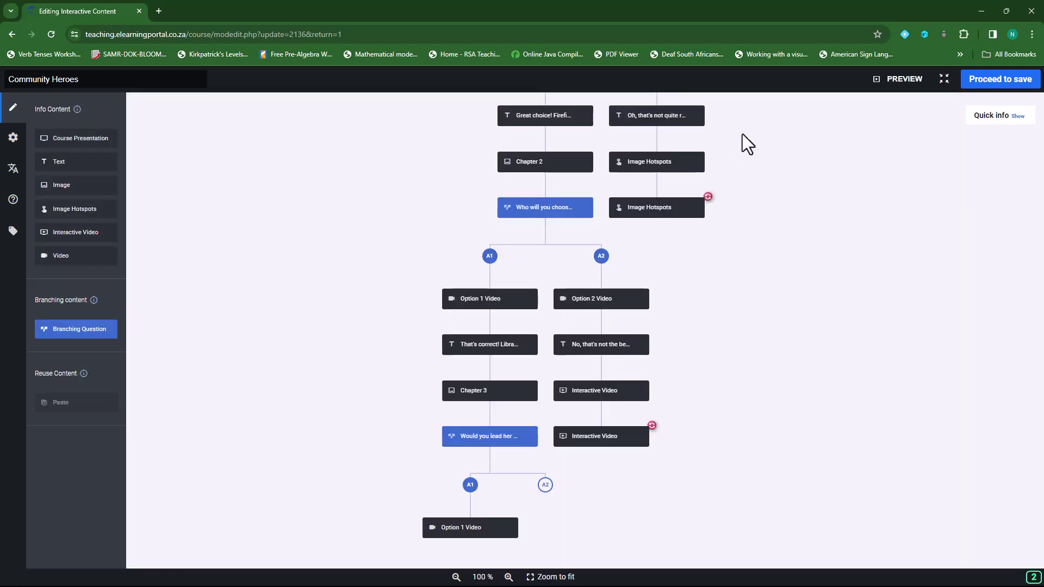
left_click_drag(76, 256, 552, 507)
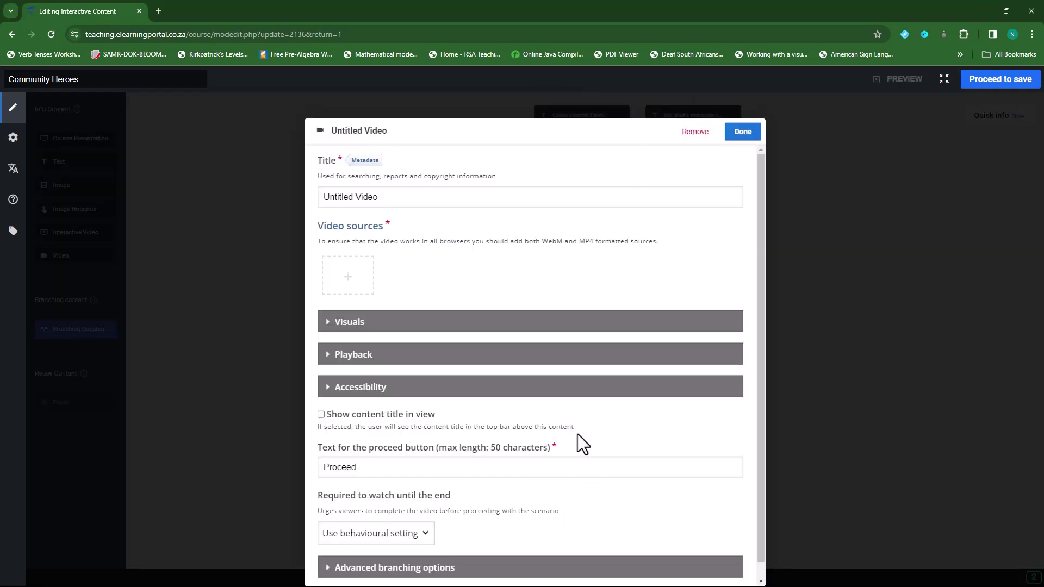
Upload Scientist.mp4 as the source of the video under A2
left_click(349, 282)
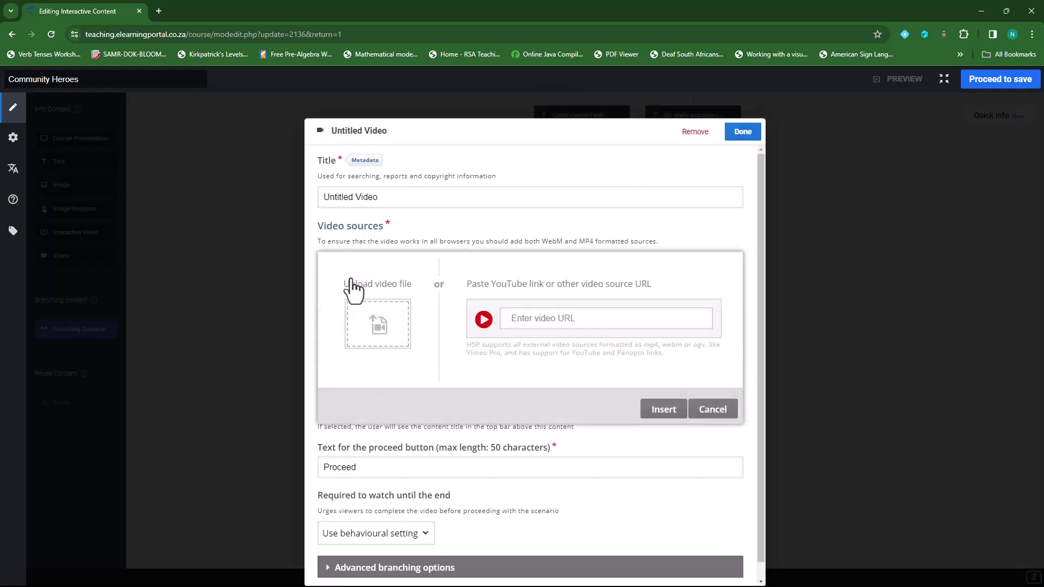
left_click(380, 332)
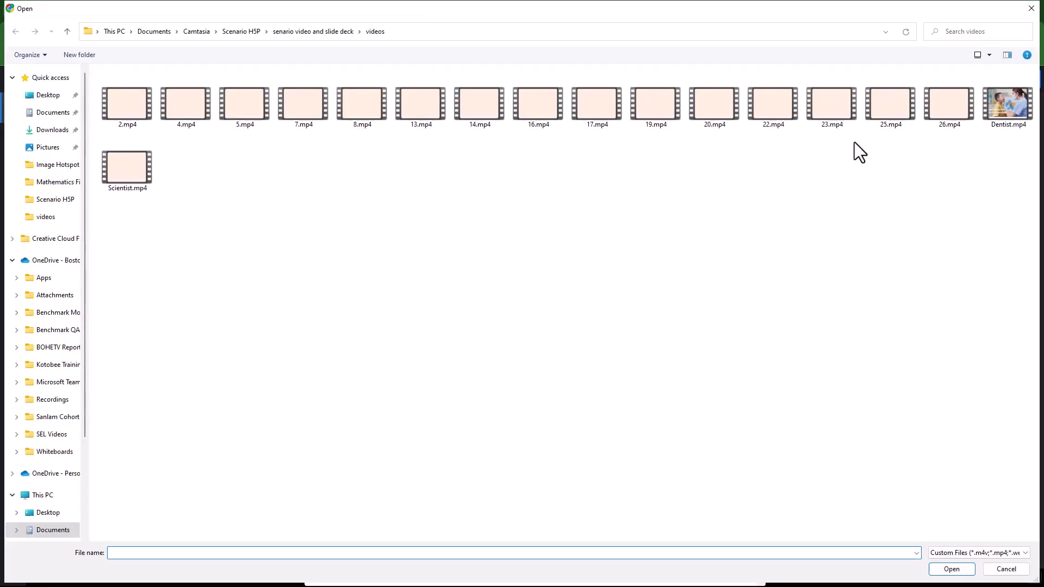
left_click(136, 172)
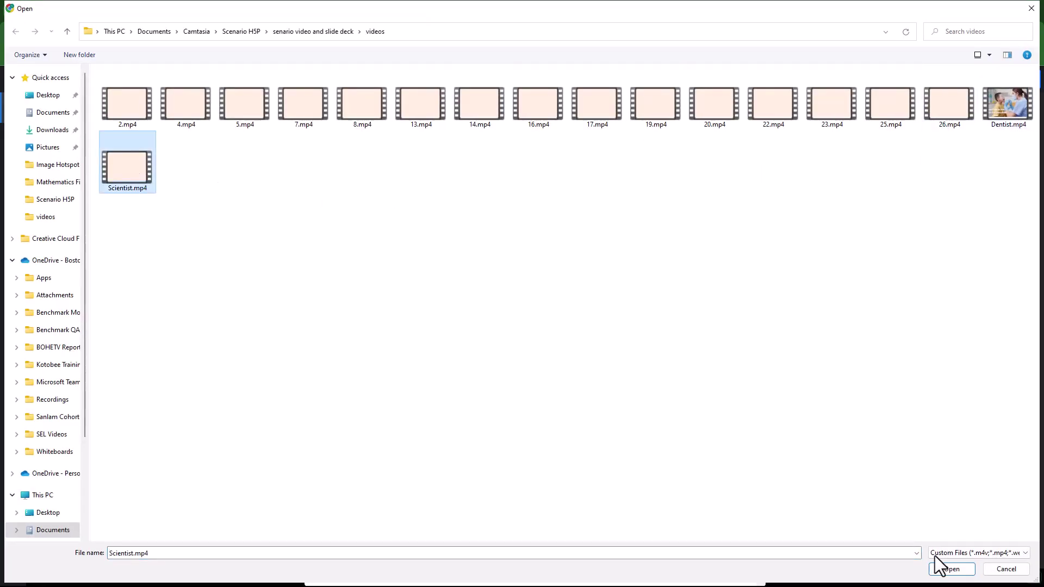
left_click(951, 568)
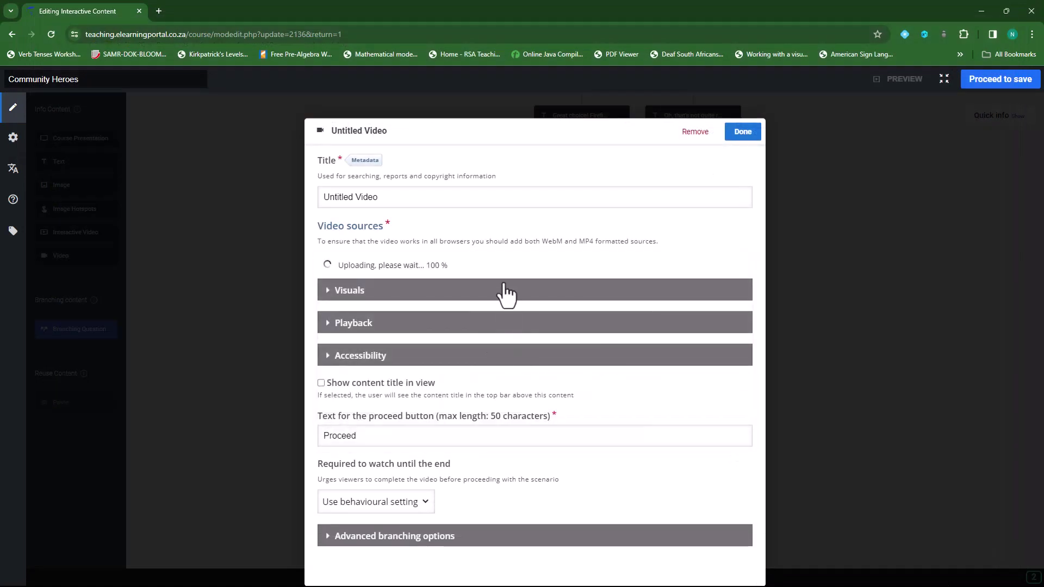
Title the video 'Scientist Video' and save it into the tree
left_click_drag(353, 197, 327, 200)
type("Ed")
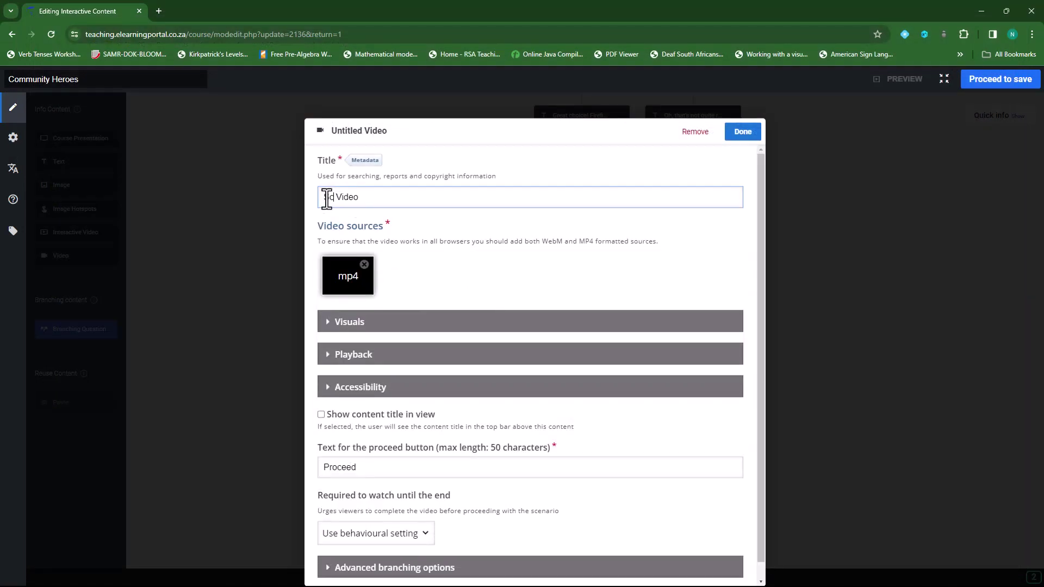
type("ientist")
left_click(743, 132)
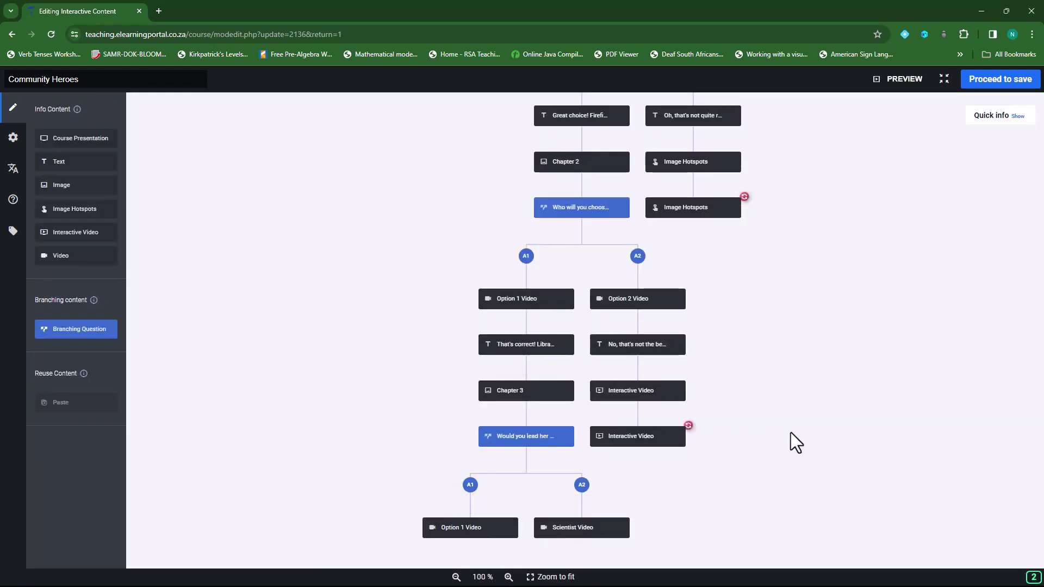
left_click_drag(791, 434, 798, 310)
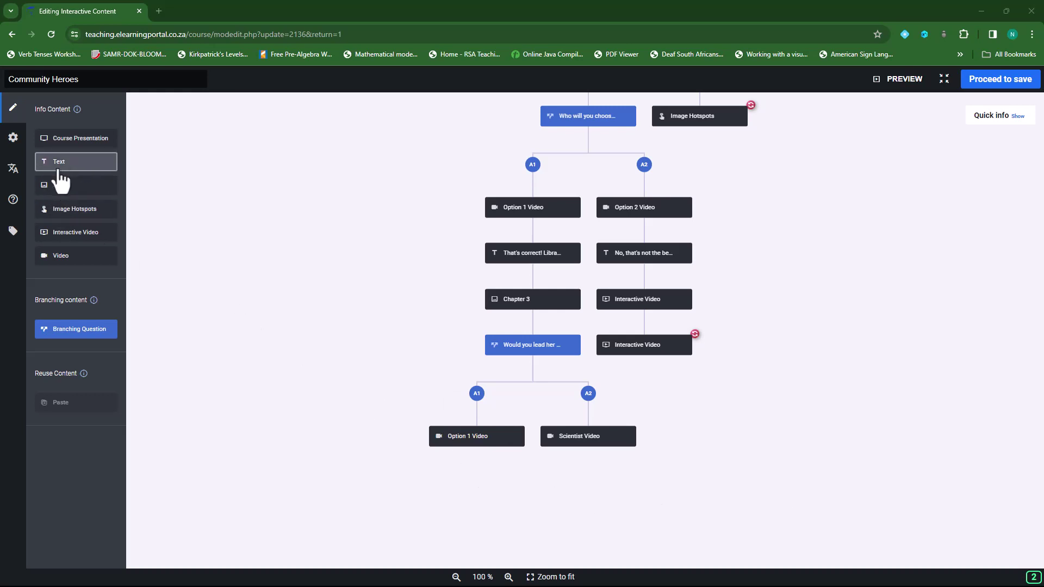
left_click_drag(57, 162, 468, 478)
Title the text 'Feedback Option 1' and paste the 'Good job! Dentists…' praise as its body
left_click_drag(378, 202, 321, 197)
type("Fee")
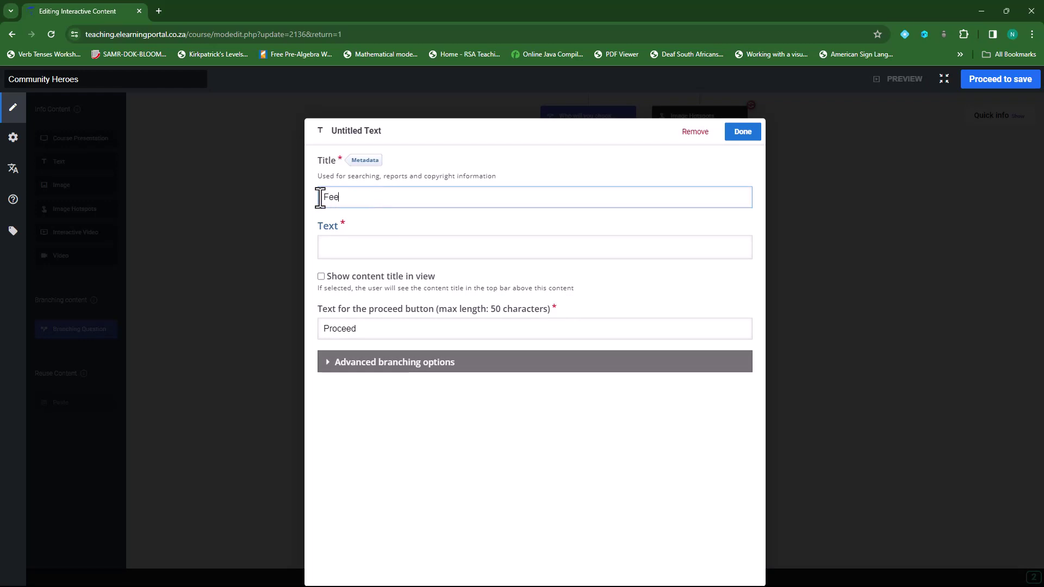
type("dback Option 1")
left_click(356, 248)
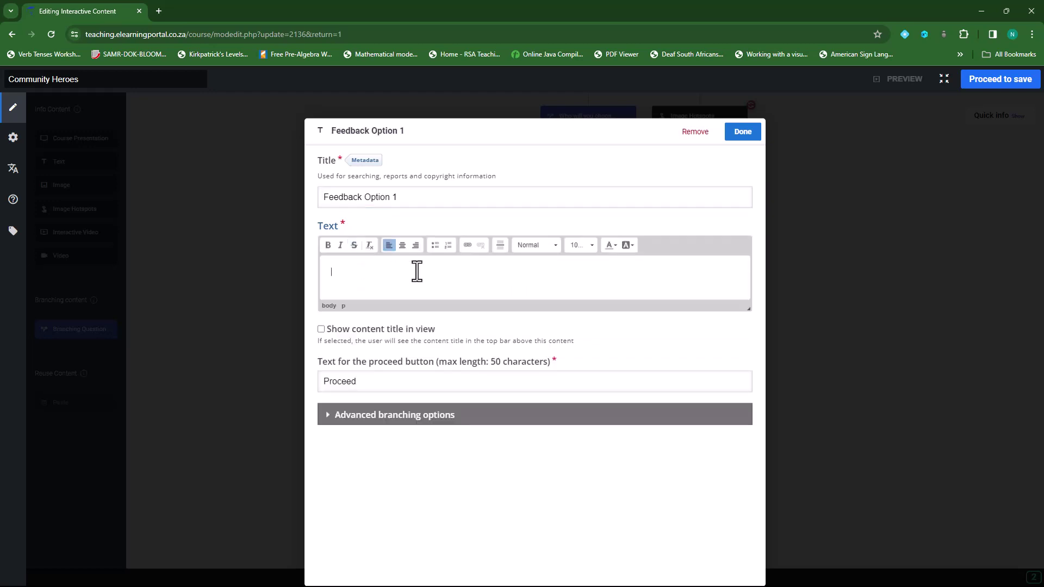
type("Good job! Dentists are trained professionals who specialize in treating dental issues, including cavities. Emily should visit a dentist to get her tooth fixed.")
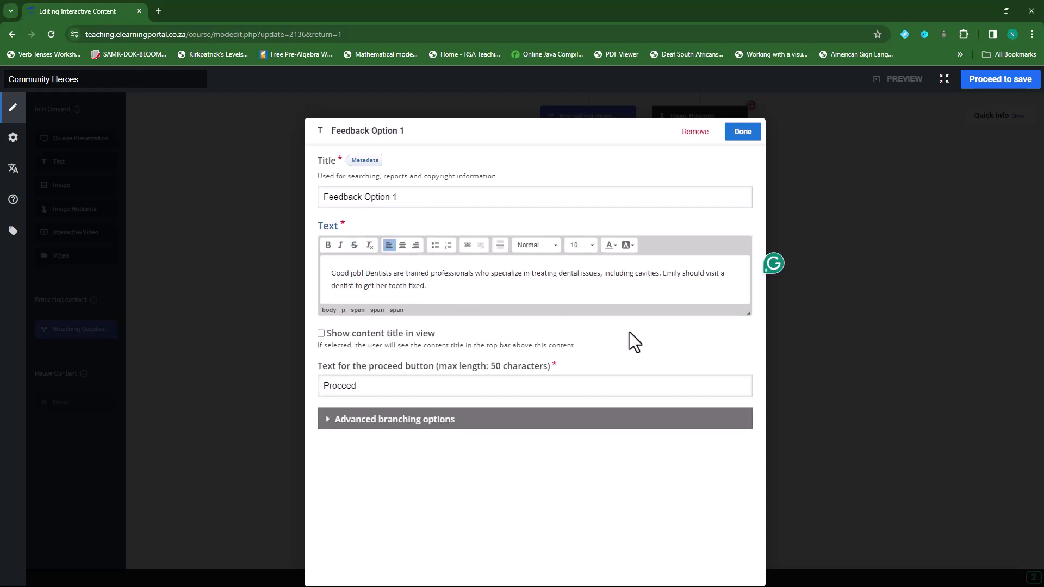
left_click(744, 136)
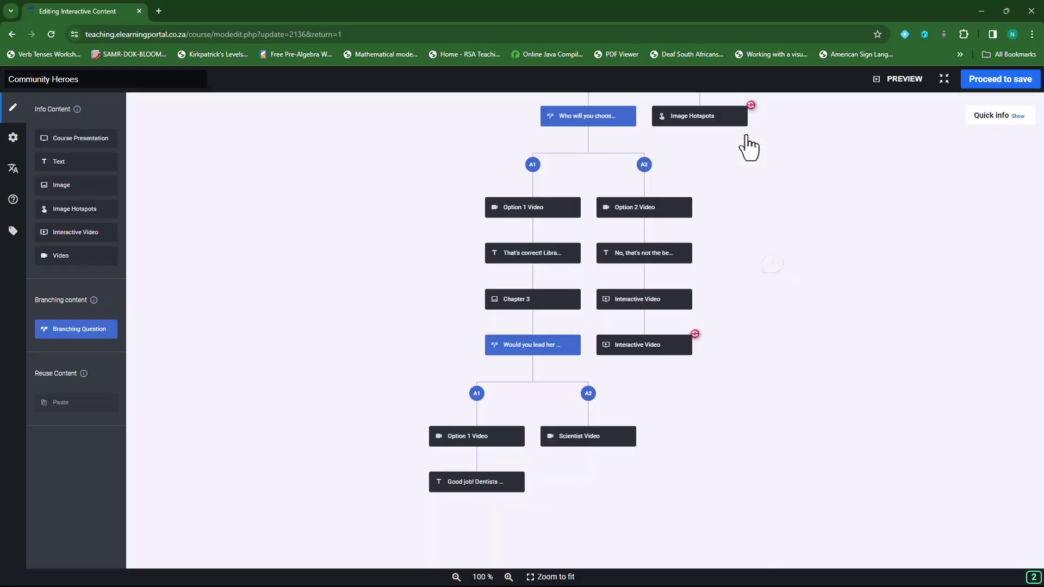
left_click_drag(85, 166, 600, 466)
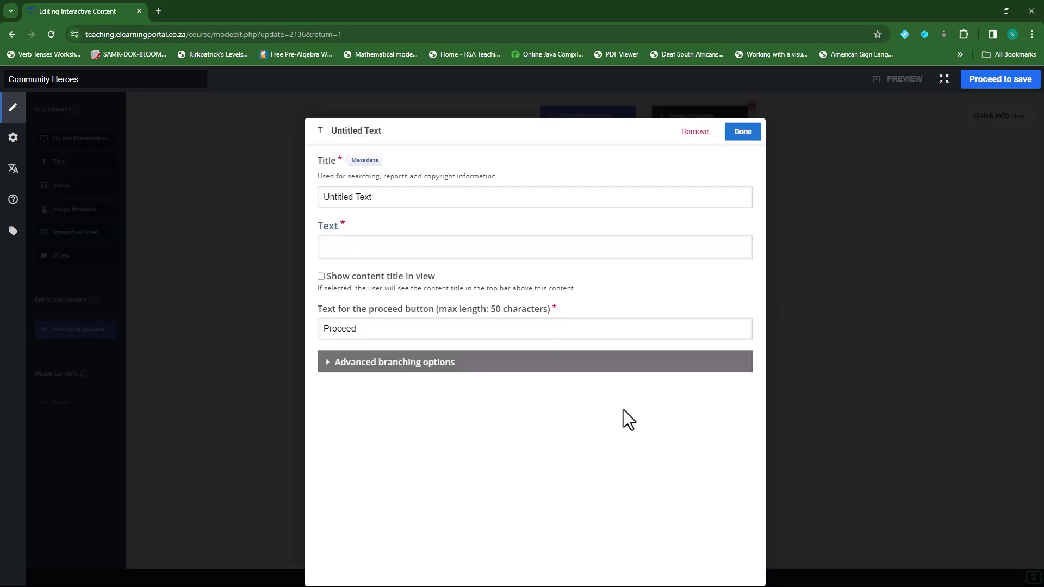
Title the text 'Feedback Option 2' and paste feedback that scientists aren't trained to treat cavities
left_click_drag(388, 196, 321, 196)
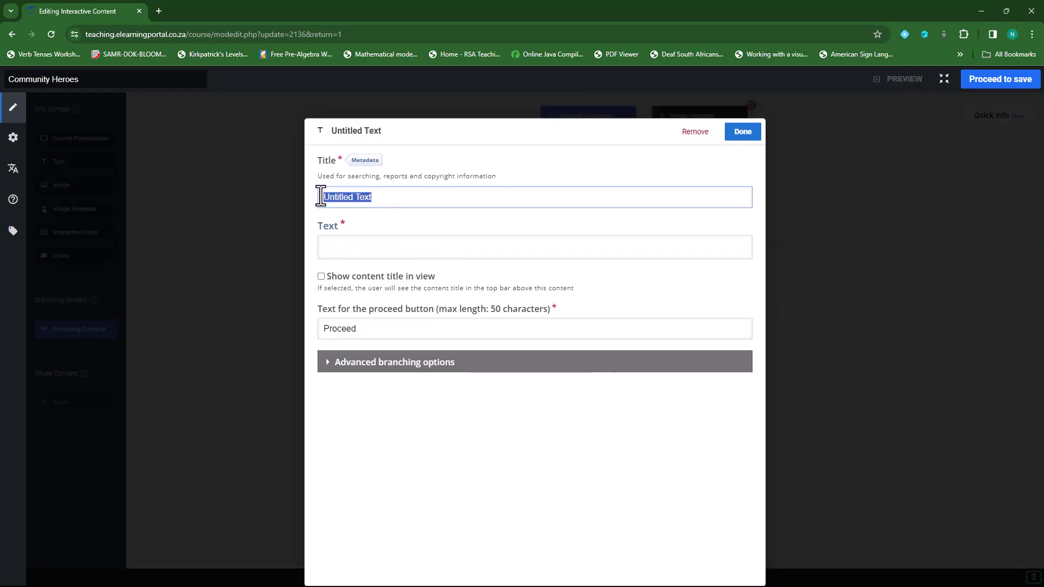
type("Feed")
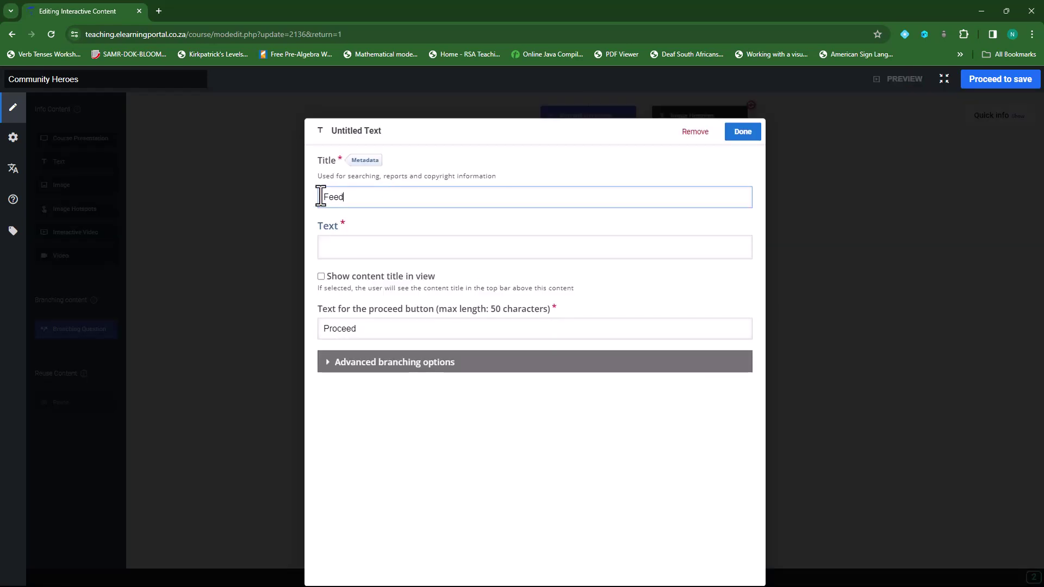
type("back Op")
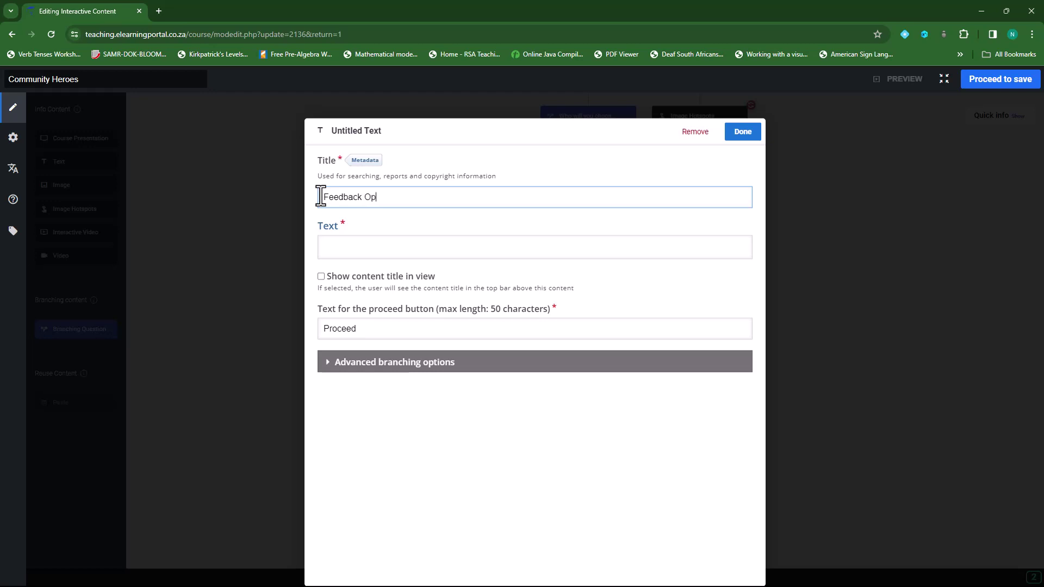
type("tion 2")
left_click(429, 250)
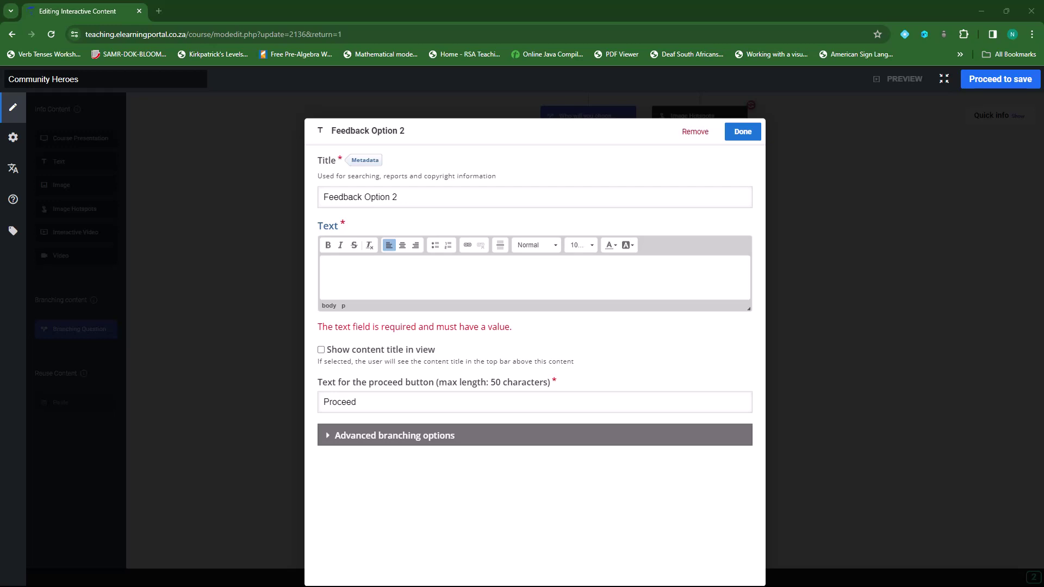
left_click(613, 281)
type("That's not quite right. While scientists’ study various fields and conduct experiments, they are not trained to treat dental problems like cavities.")
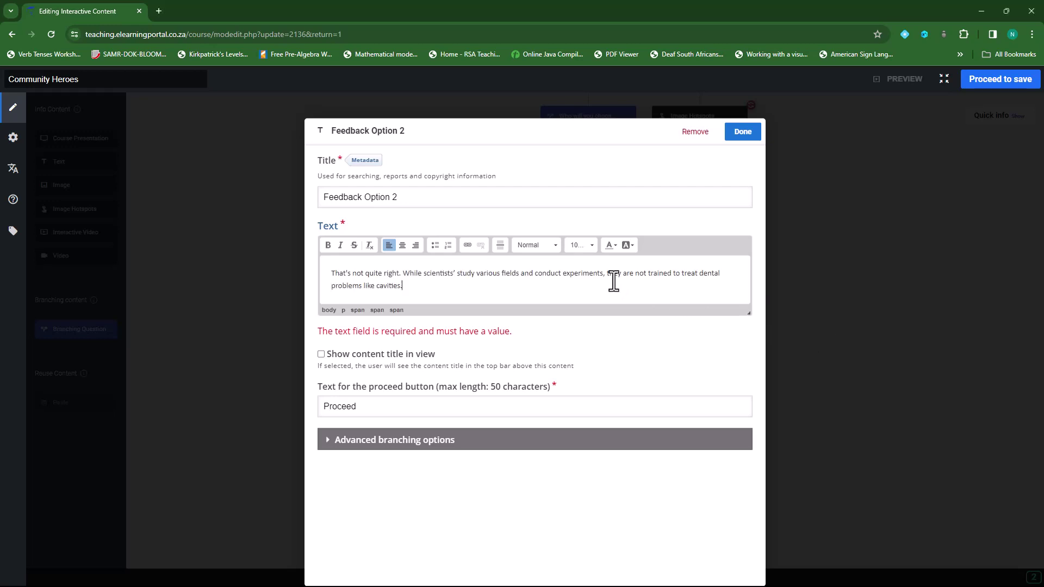
left_click(747, 137)
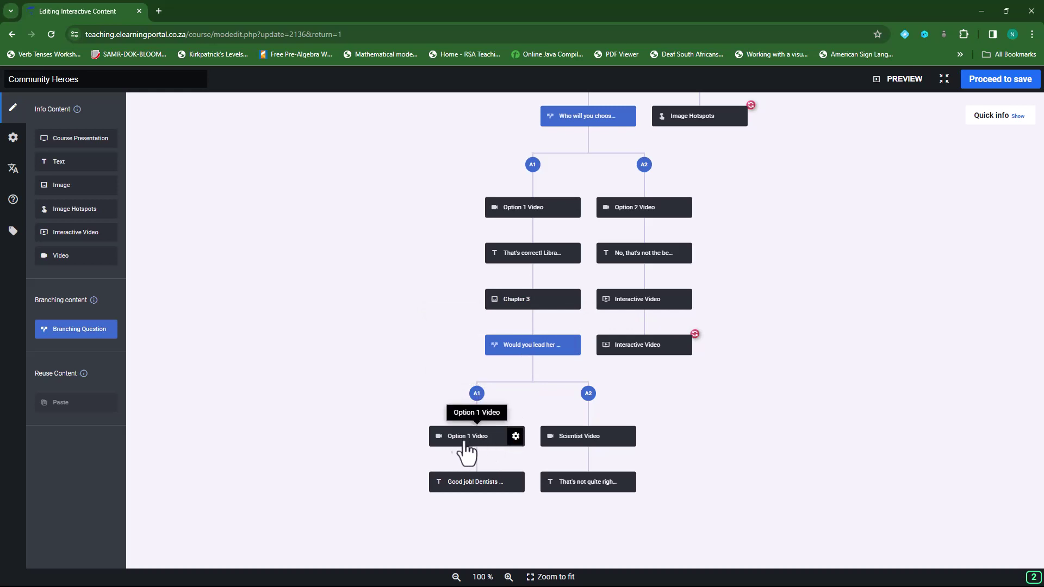
Set Feedback Option 1's Advanced branching special action to Custom end scenario
left_click(515, 483)
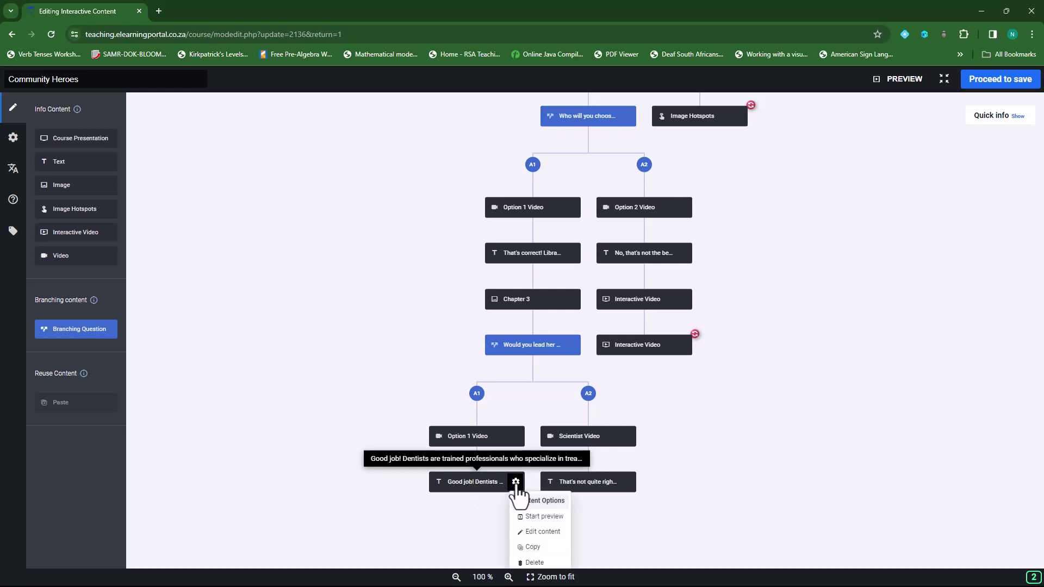
left_click(538, 531)
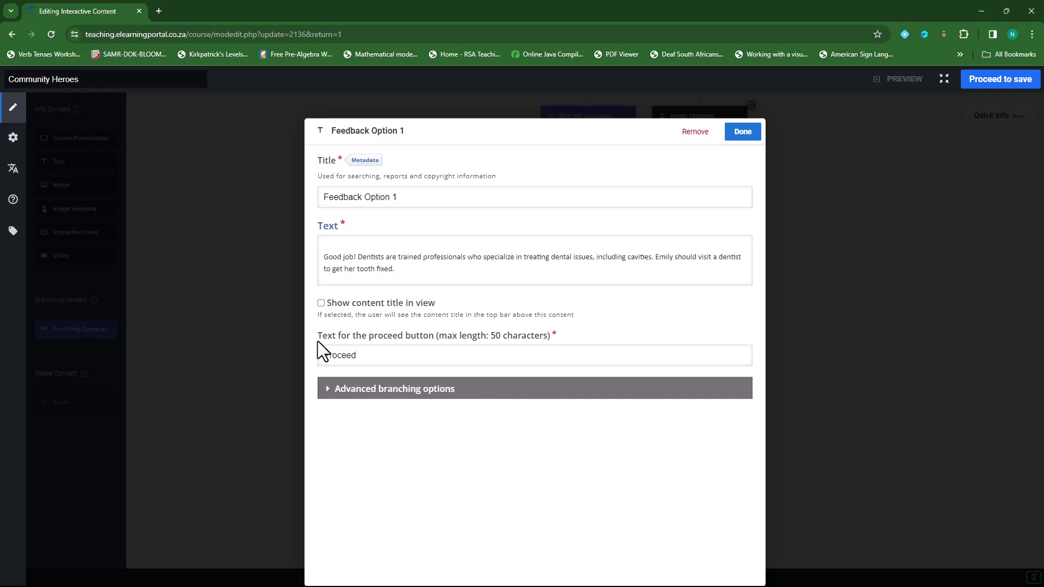
left_click(327, 390)
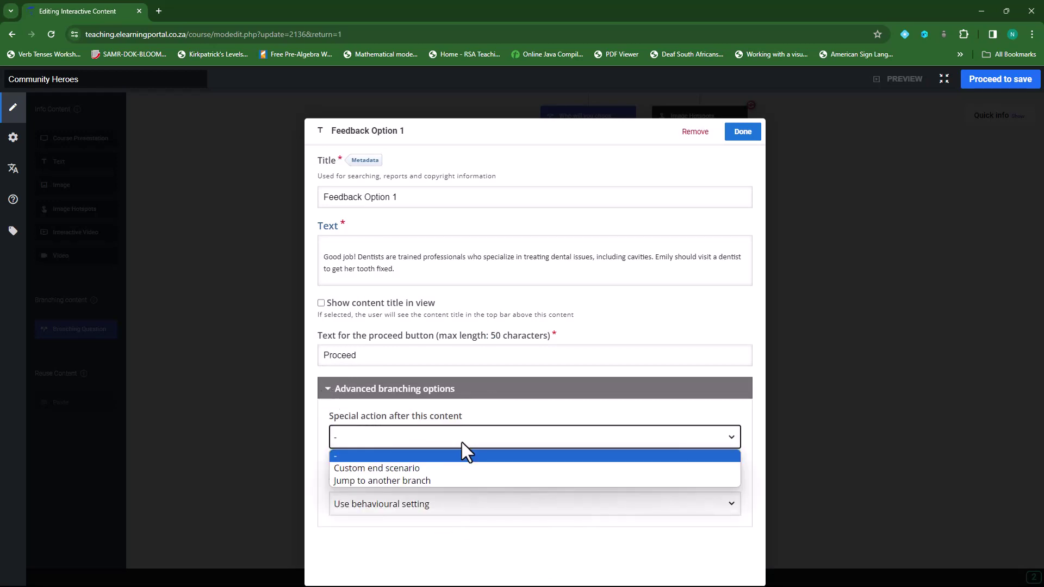
left_click(405, 469)
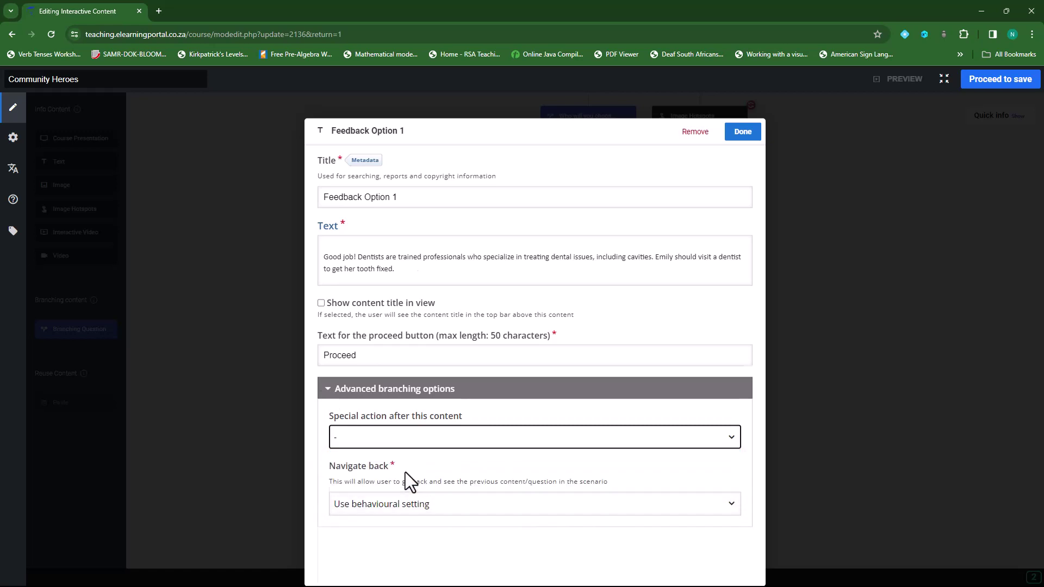
scroll(466, 435, "down", 3)
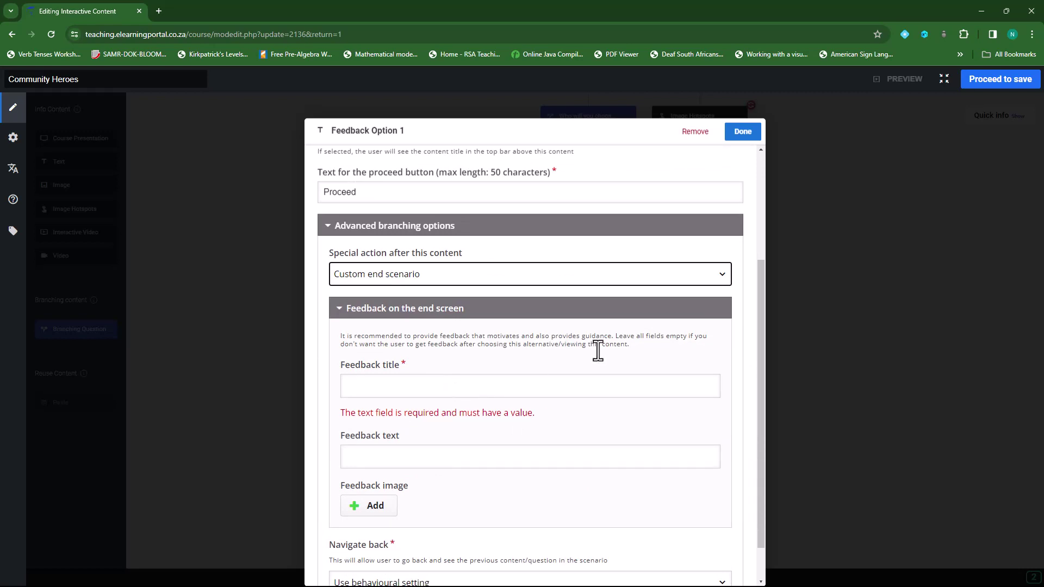
left_click(747, 133)
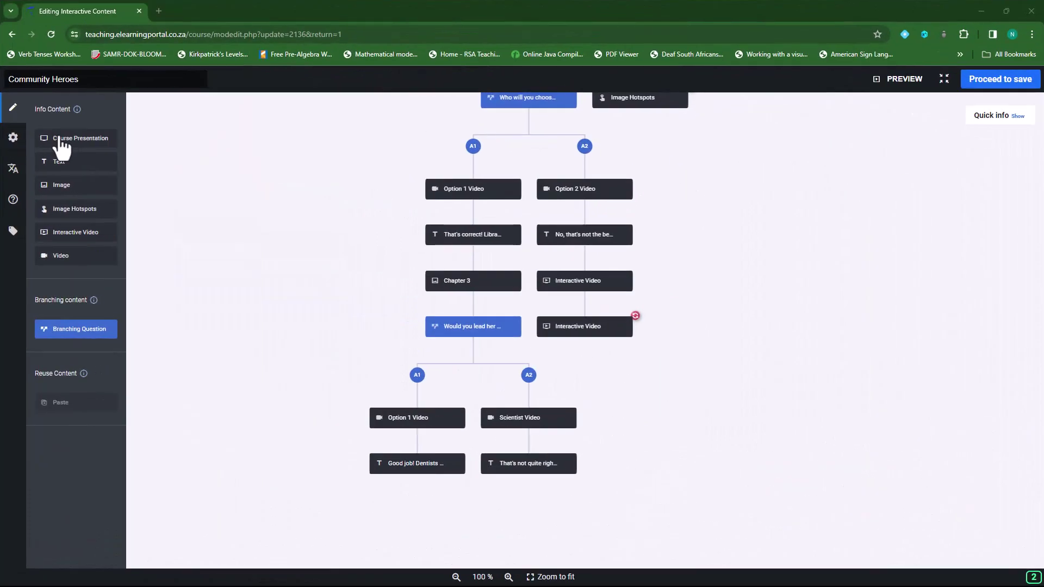
Drag a Course Presentation from the sidebar into the scenario tree
left_click_drag(80, 148, 530, 491)
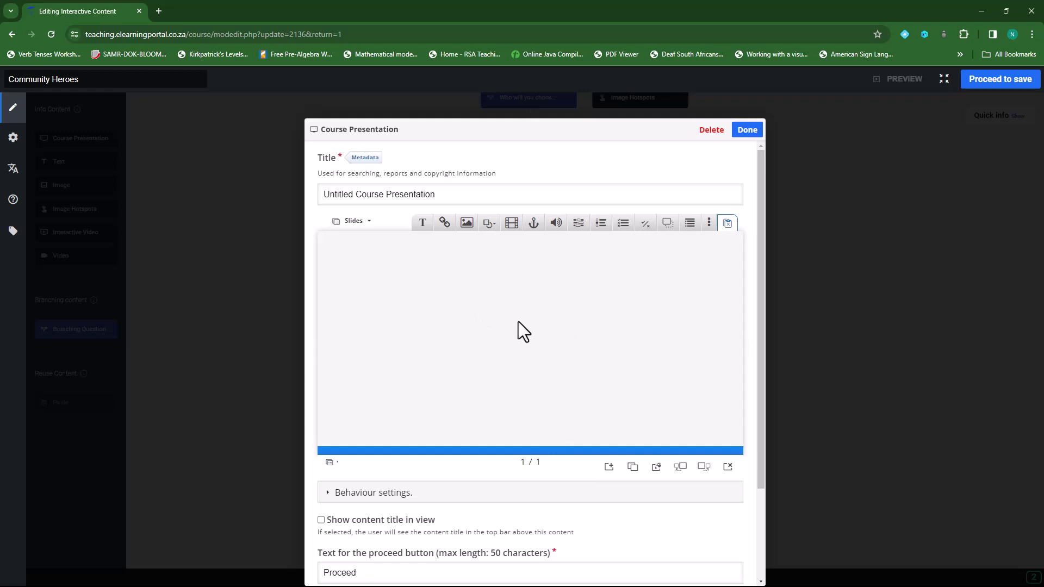
Delete 'Untitled' from the title so it reads 'Course Presentation'
left_click_drag(356, 195, 315, 193)
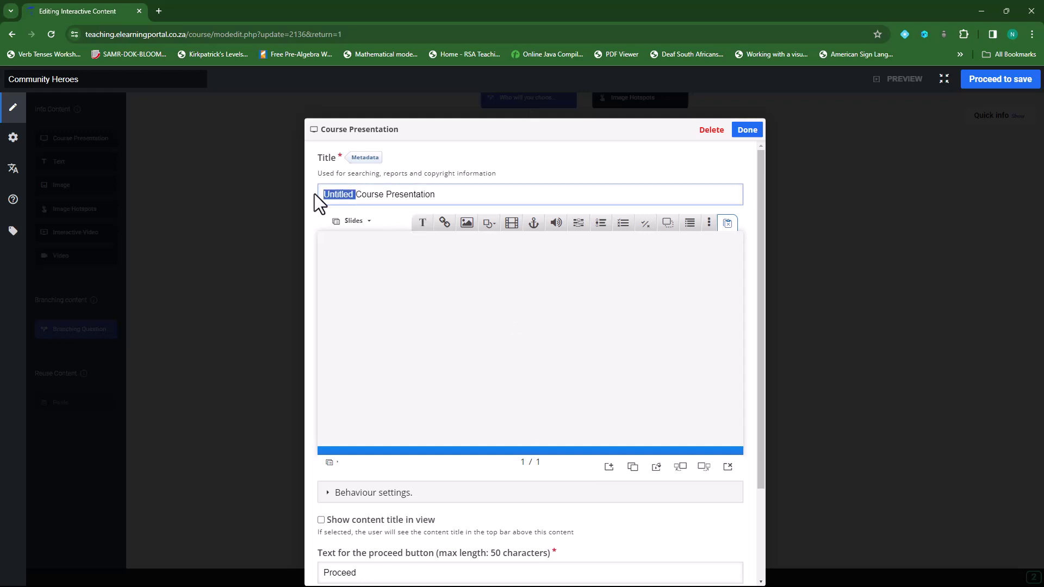
key("BackSpace")
left_click(710, 229)
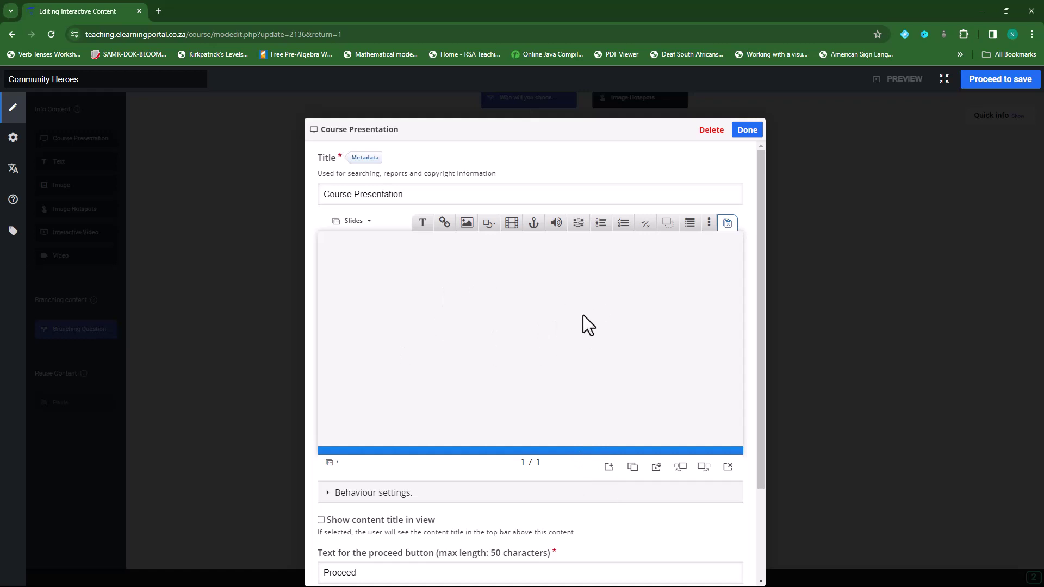
Set 1.png from the jobs folder as slide 1's background and add a blank second slide
left_click(656, 467)
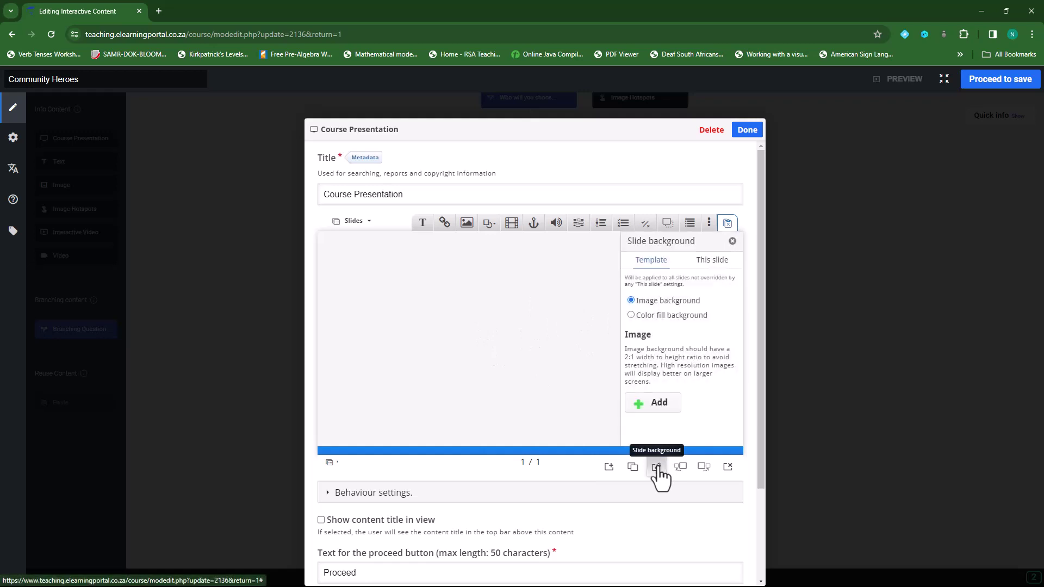
left_click(715, 262)
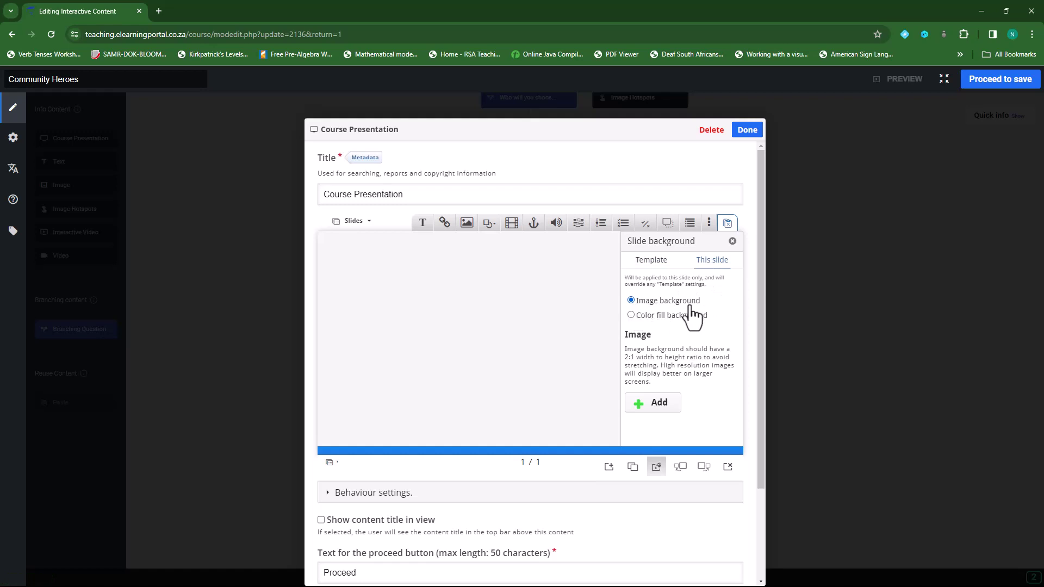
left_click(659, 404)
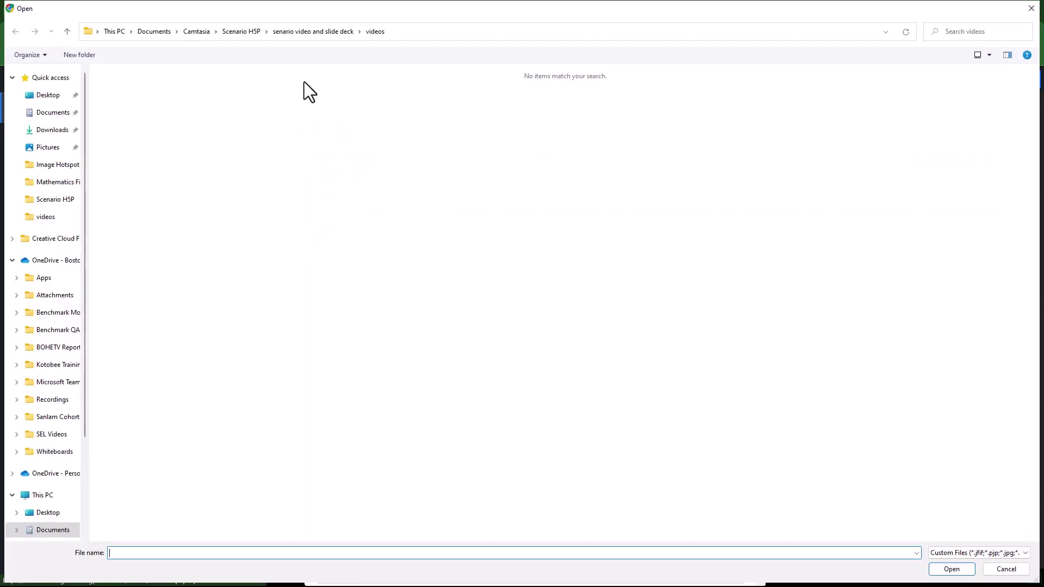
left_click(247, 32)
double_click(177, 105)
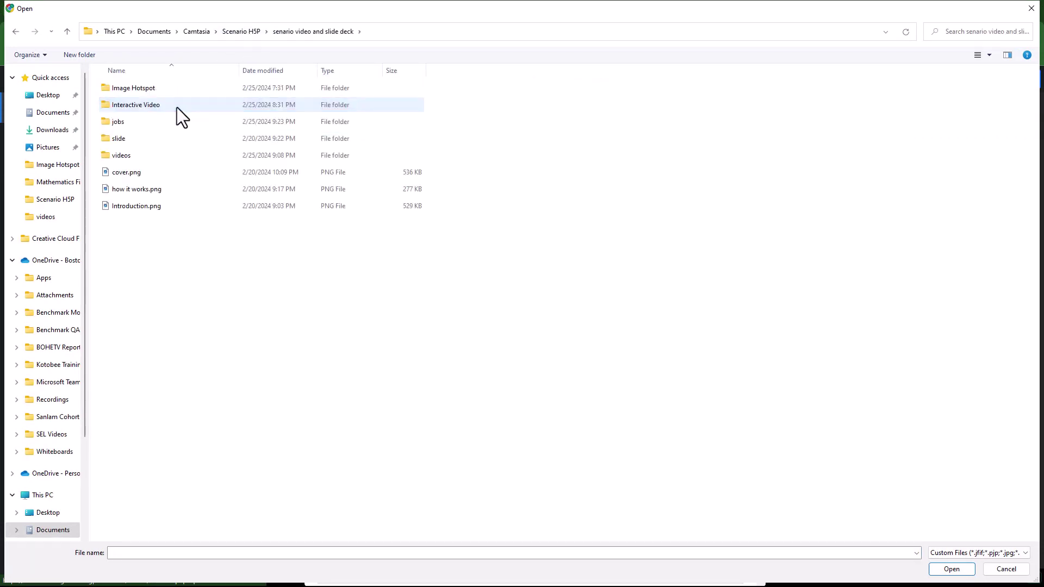
double_click(126, 122)
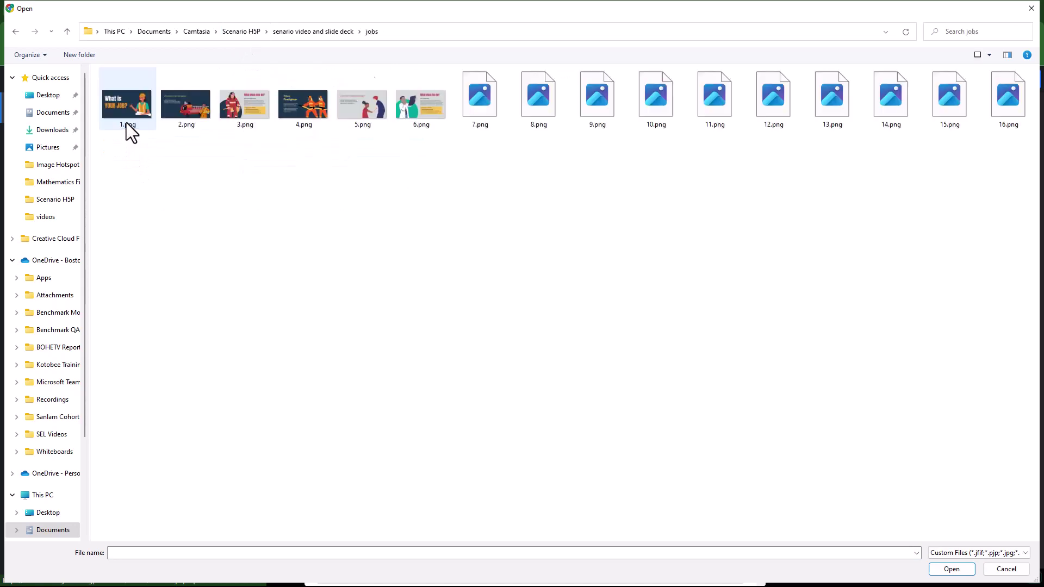
left_click(133, 112)
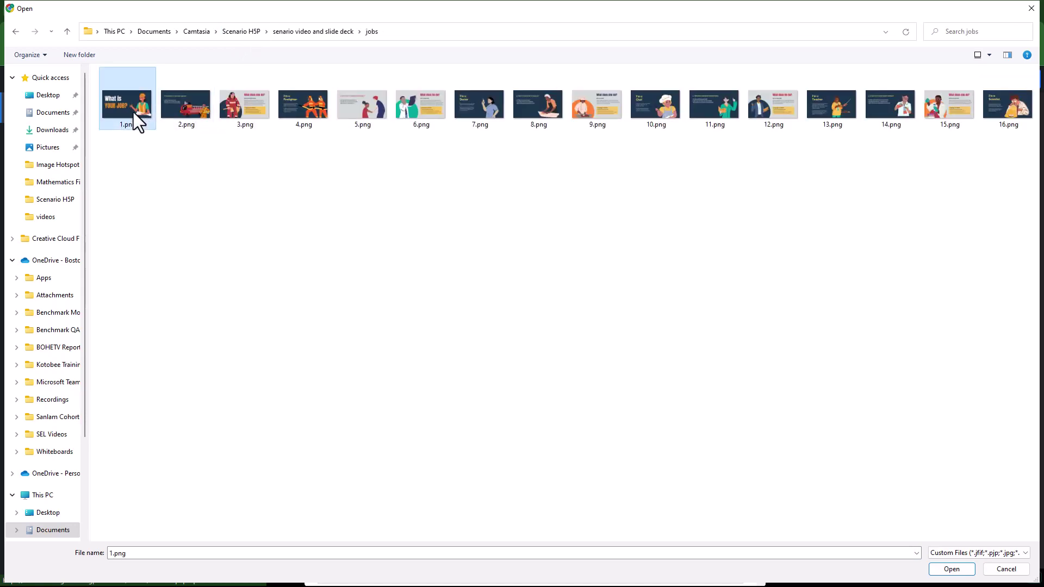
left_click(944, 569)
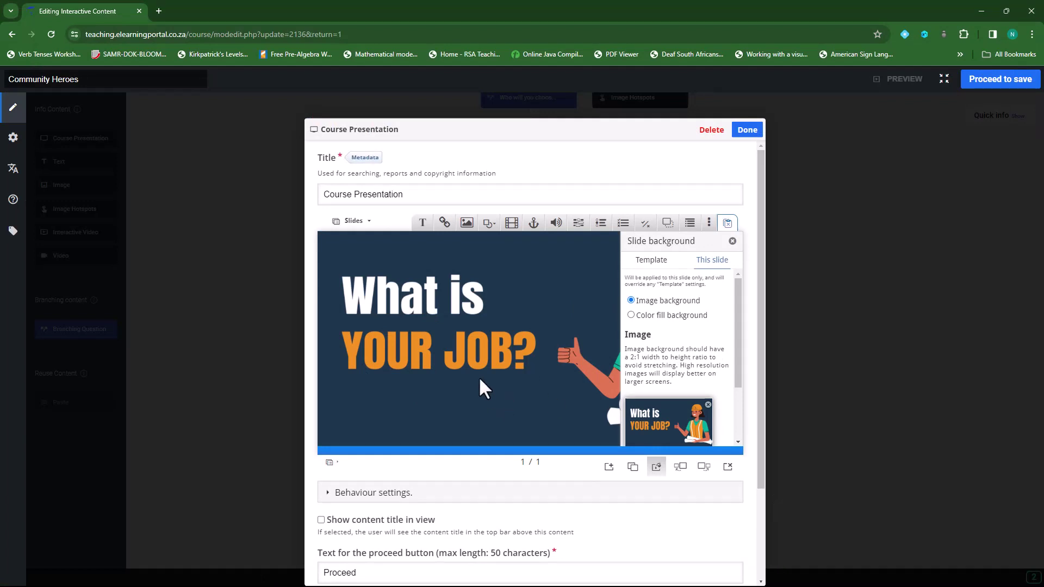
left_click(732, 241)
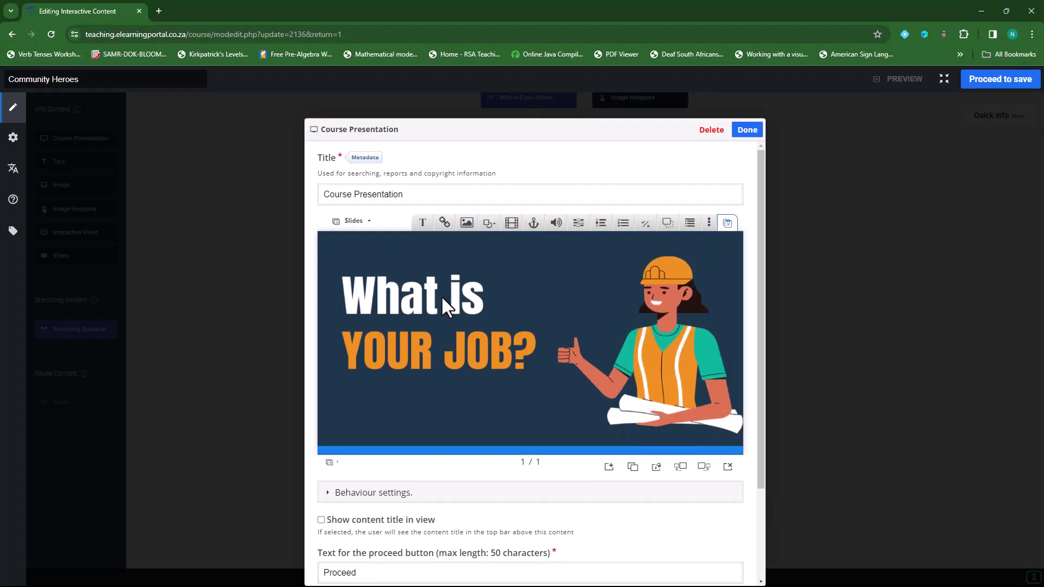
left_click(609, 467)
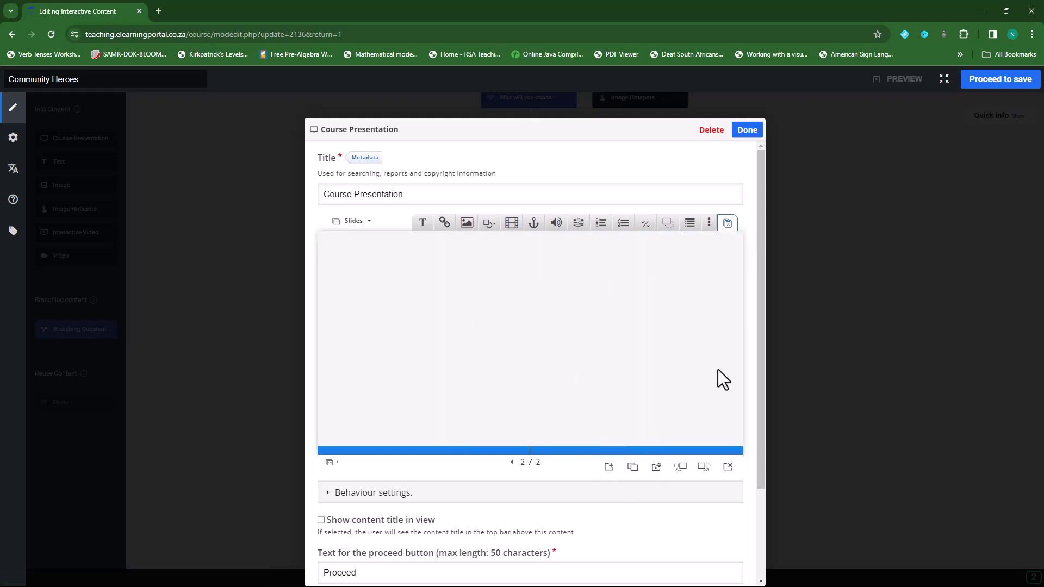
Give slide 2 the 2.png background and add a third slide
left_click(657, 468)
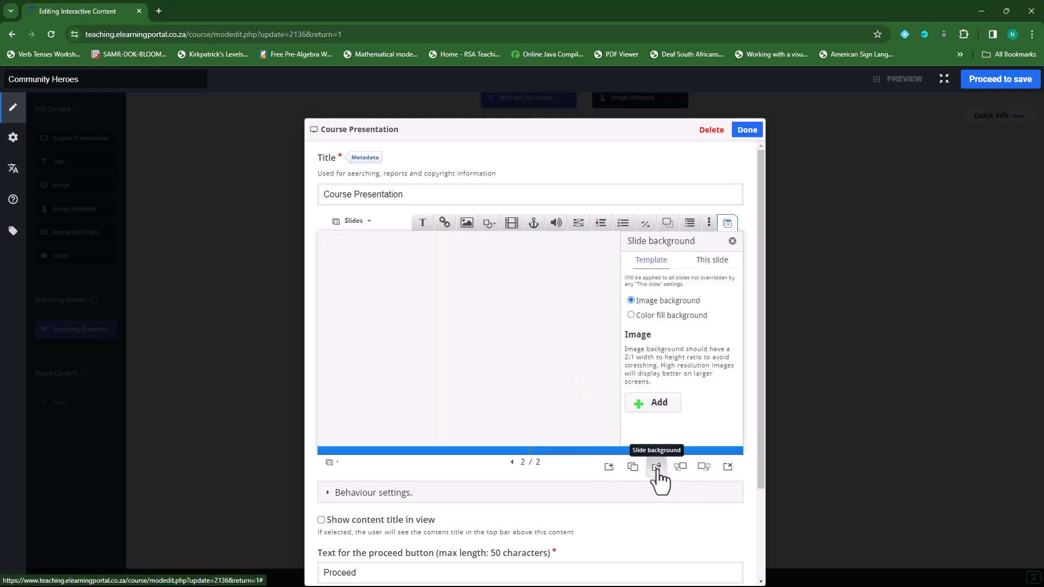
left_click(712, 263)
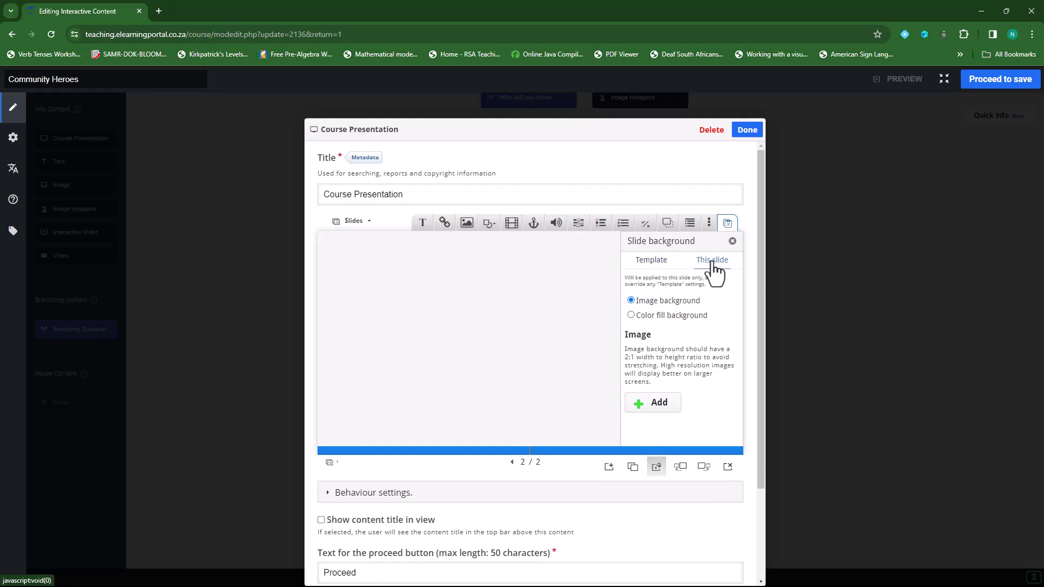
left_click(658, 403)
left_click(192, 113)
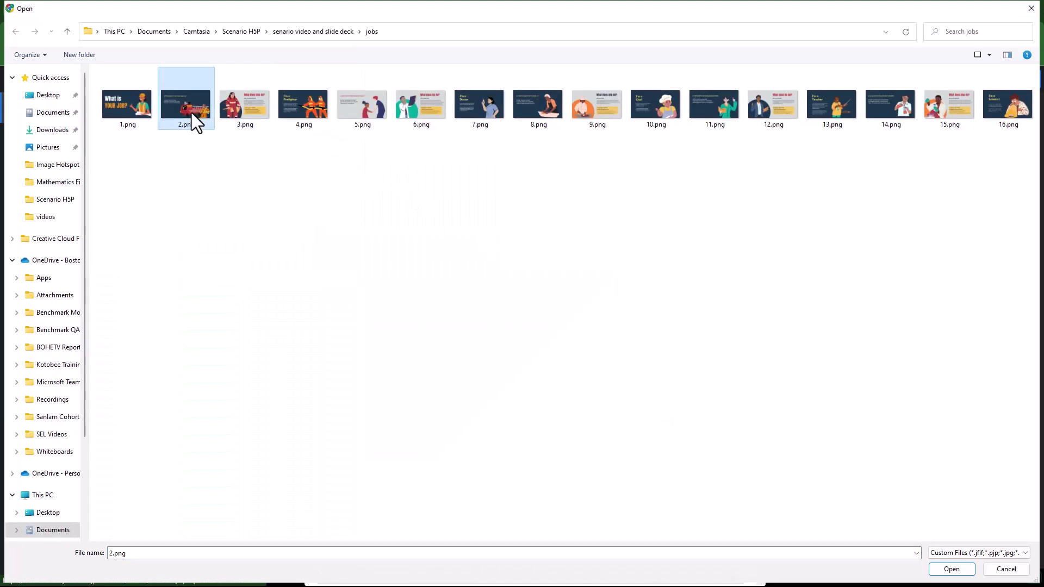
left_click(943, 571)
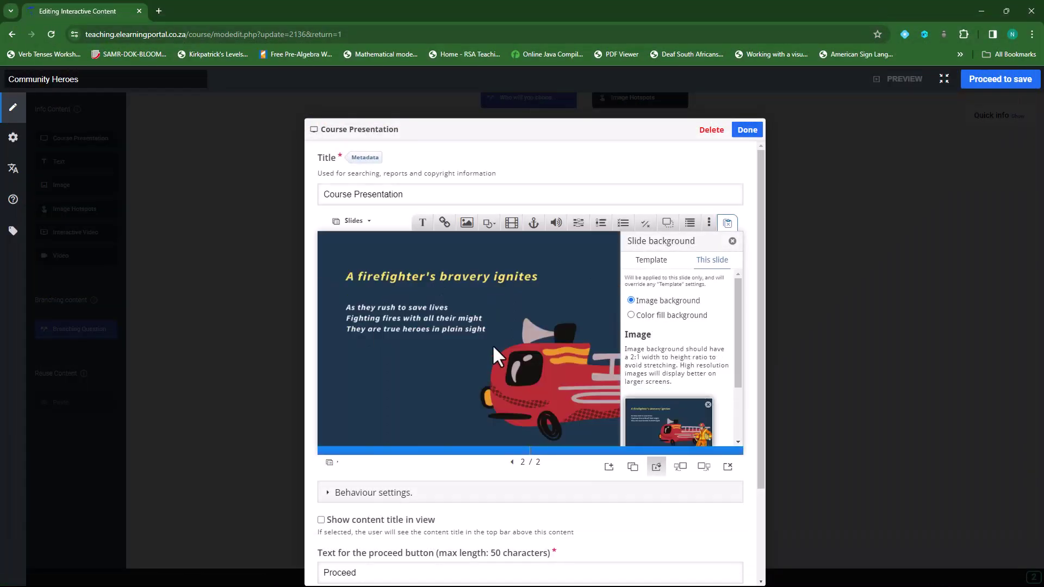
left_click(732, 242)
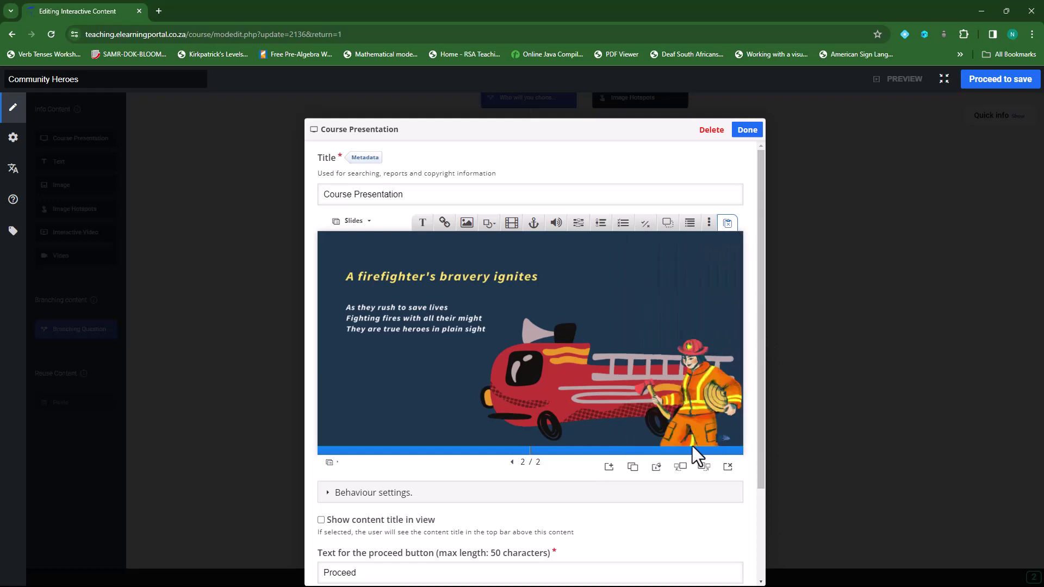
left_click(609, 467)
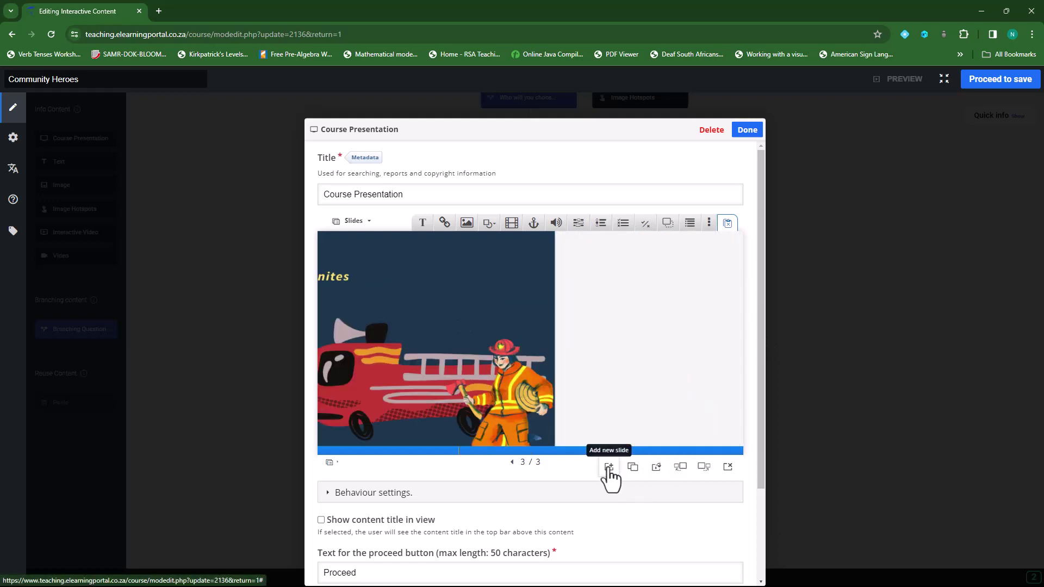
Set the firefighter image 3.png as the third slide's background
left_click(656, 467)
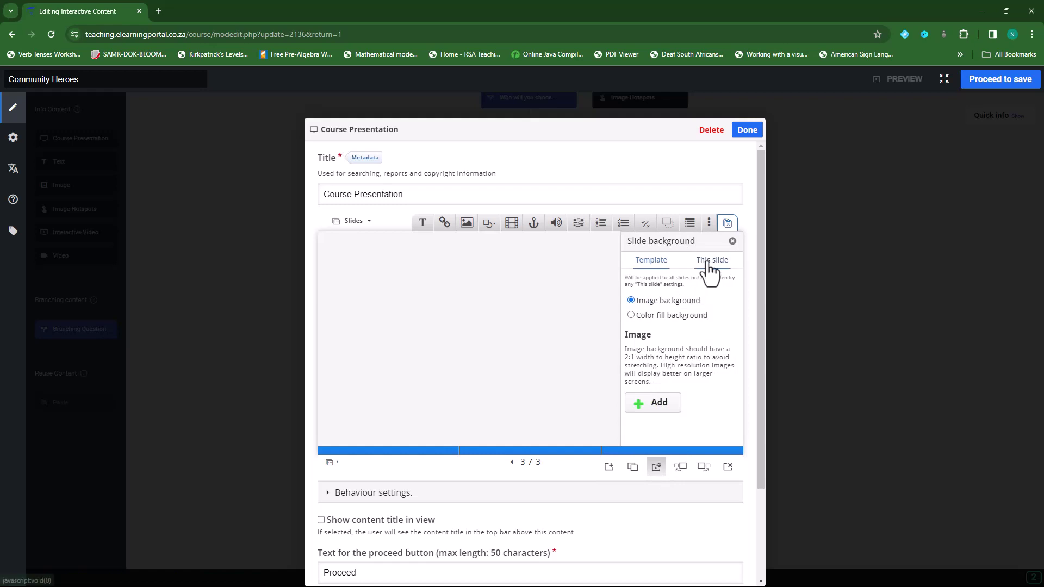
left_click(666, 408)
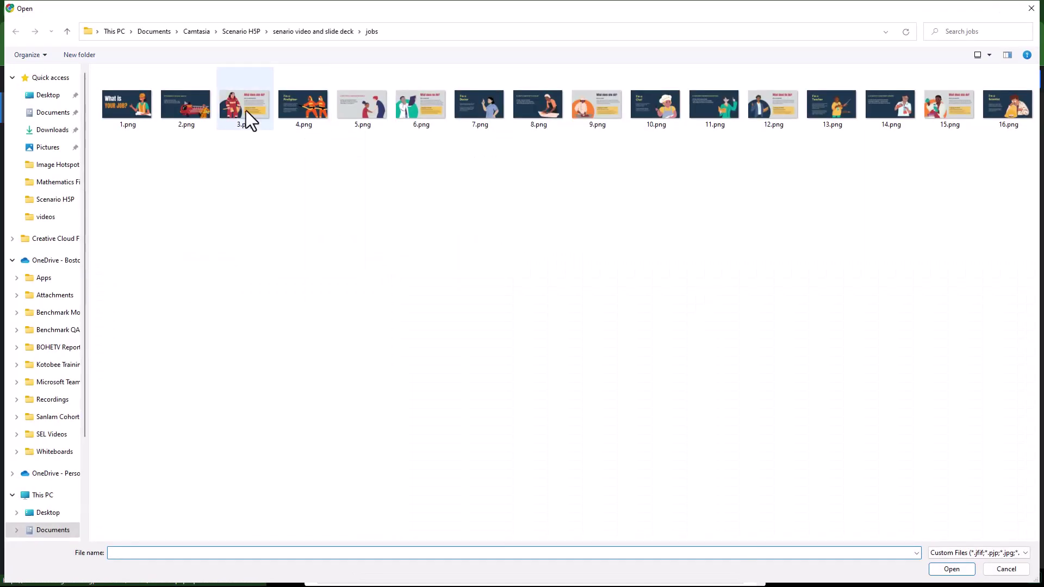
left_click(246, 110)
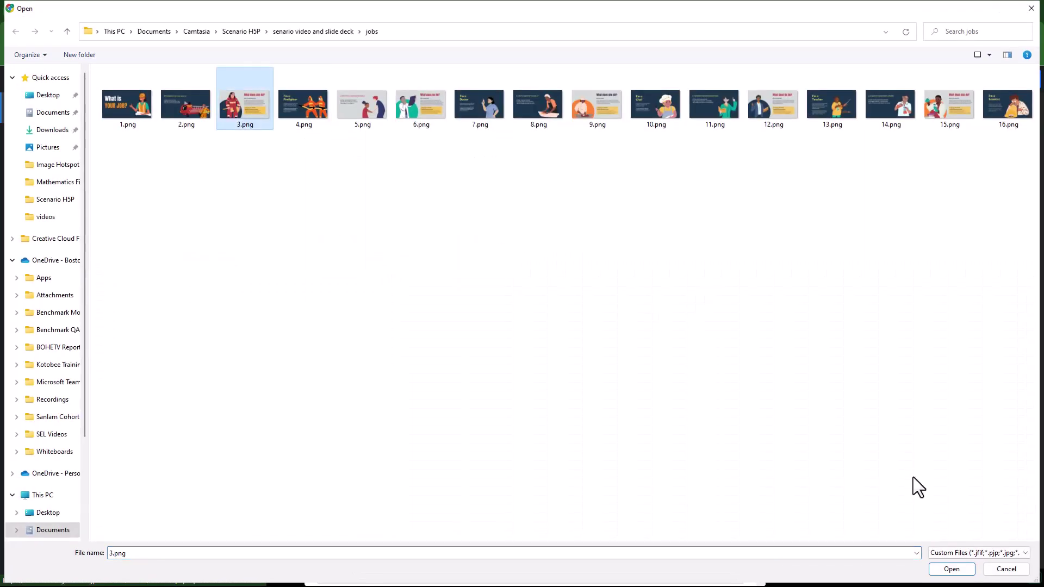
left_click(952, 569)
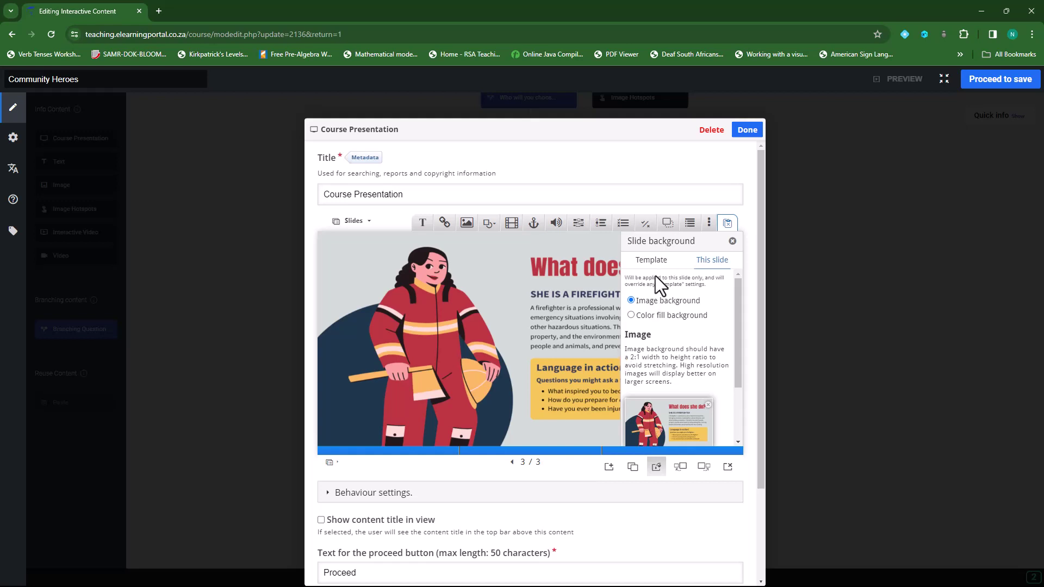
left_click(732, 242)
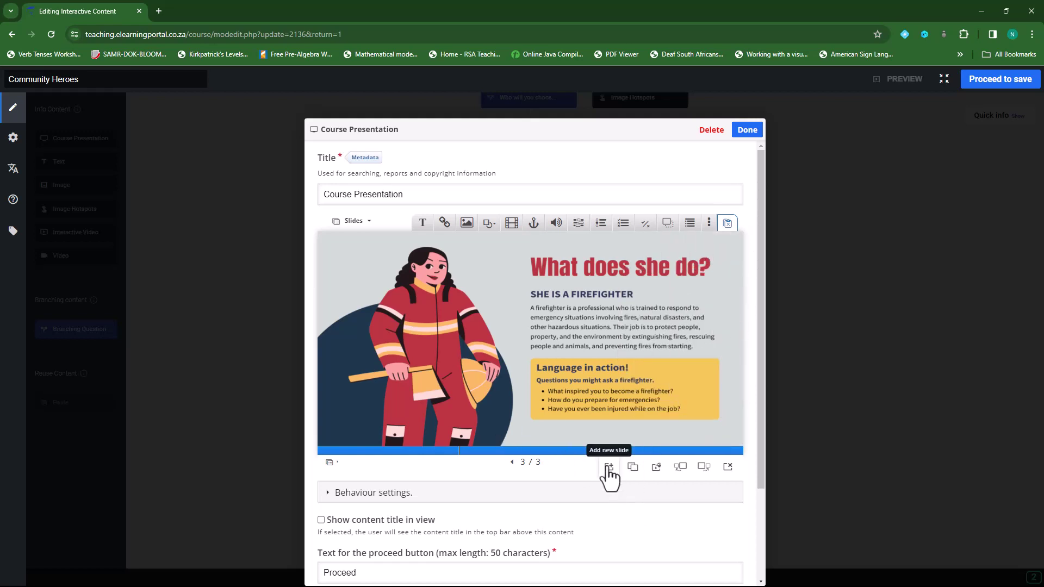
Add a fourth slide with 14.png as its own background image
left_click(629, 474)
left_click(655, 469)
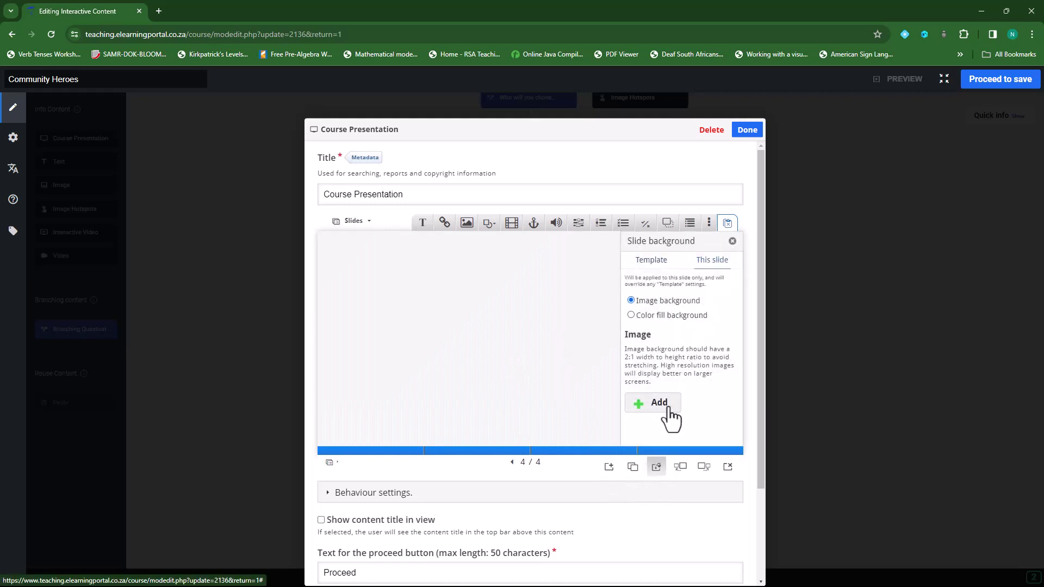
left_click(660, 404)
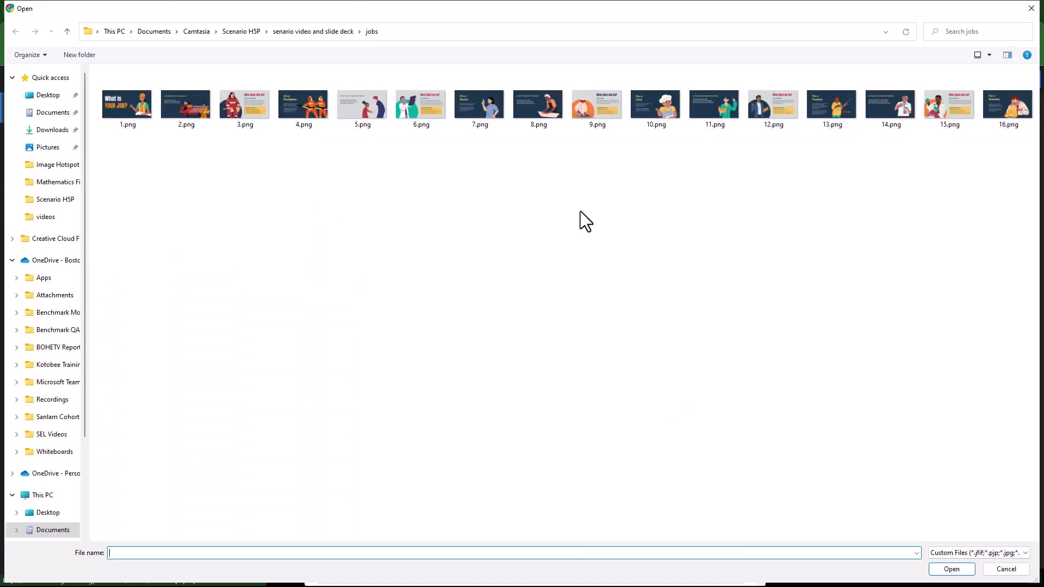
left_click(890, 107)
left_click(951, 569)
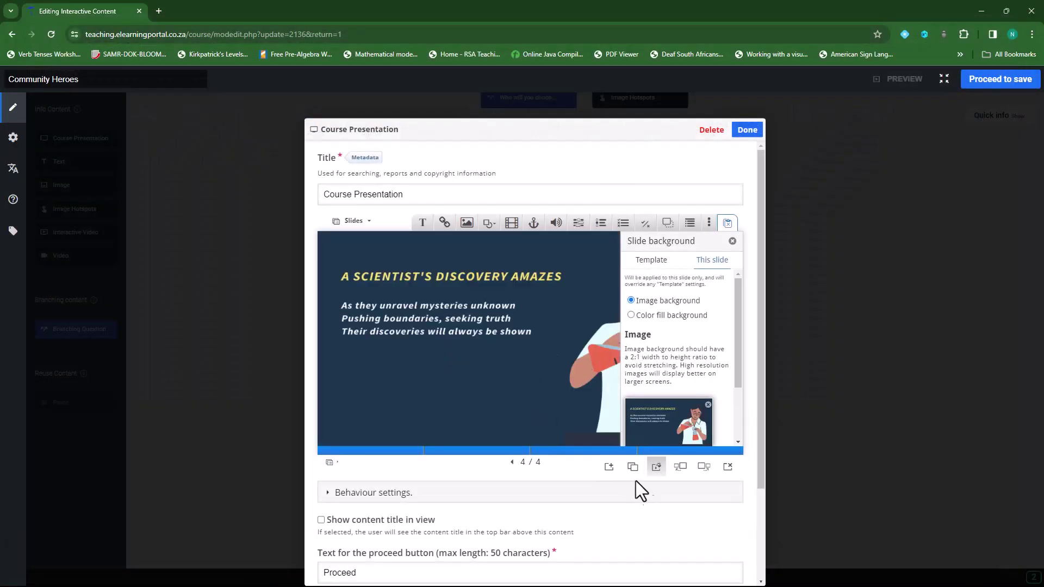
Add a fifth slide with 15.png as its own background image
left_click(609, 467)
left_click(712, 262)
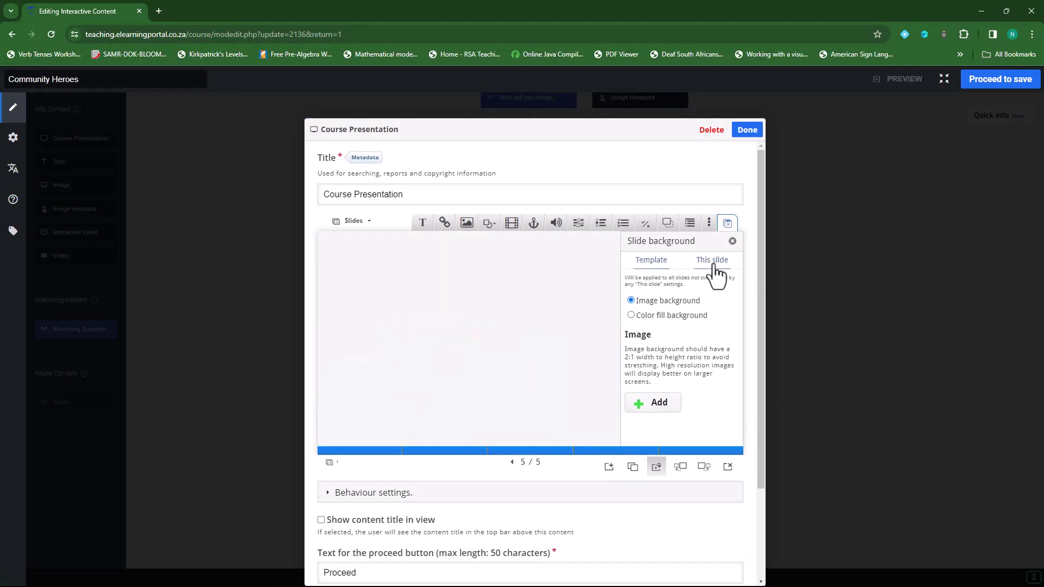
left_click(659, 406)
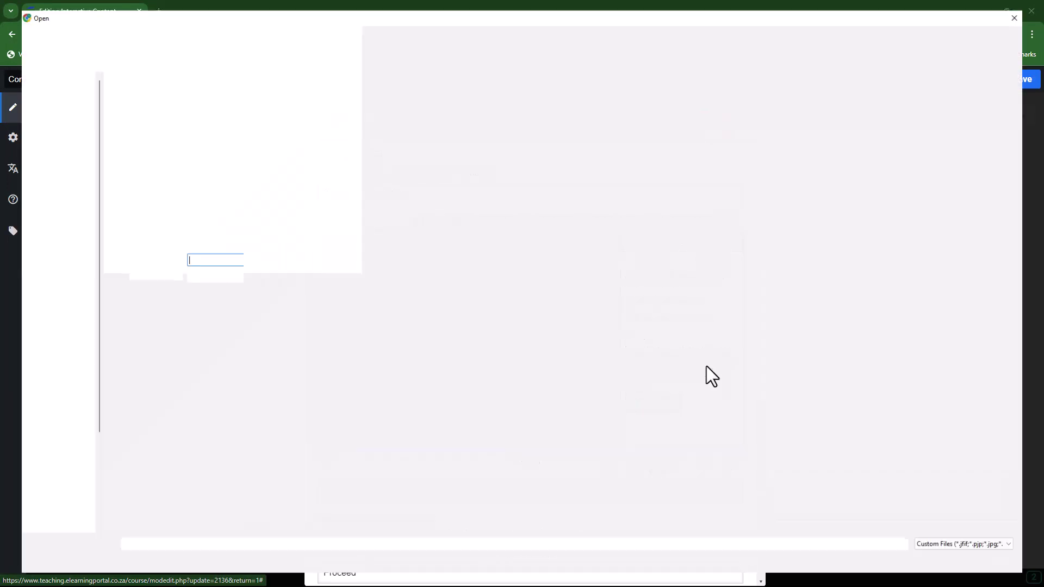
left_click(946, 115)
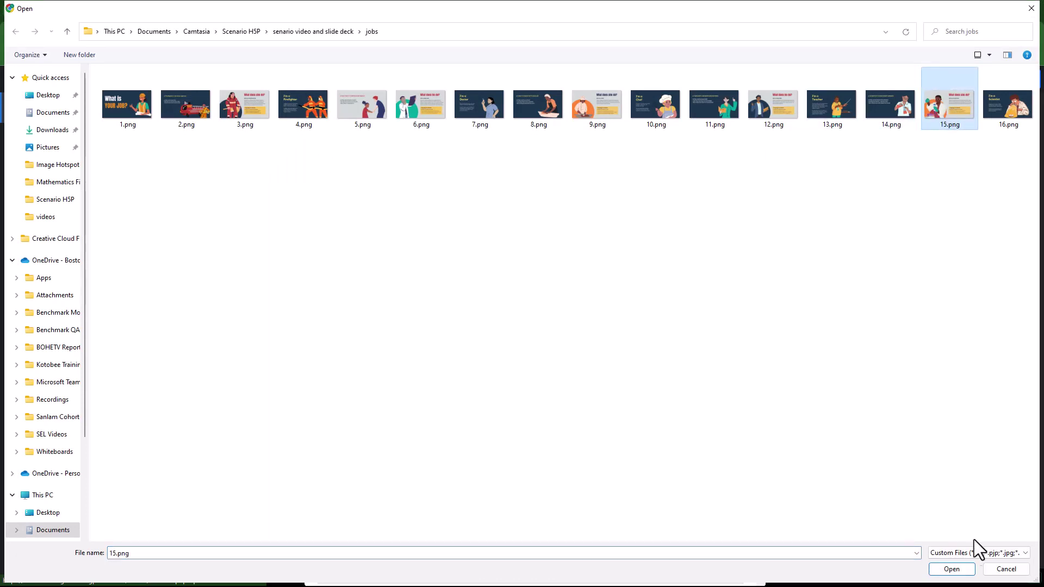
left_click(951, 568)
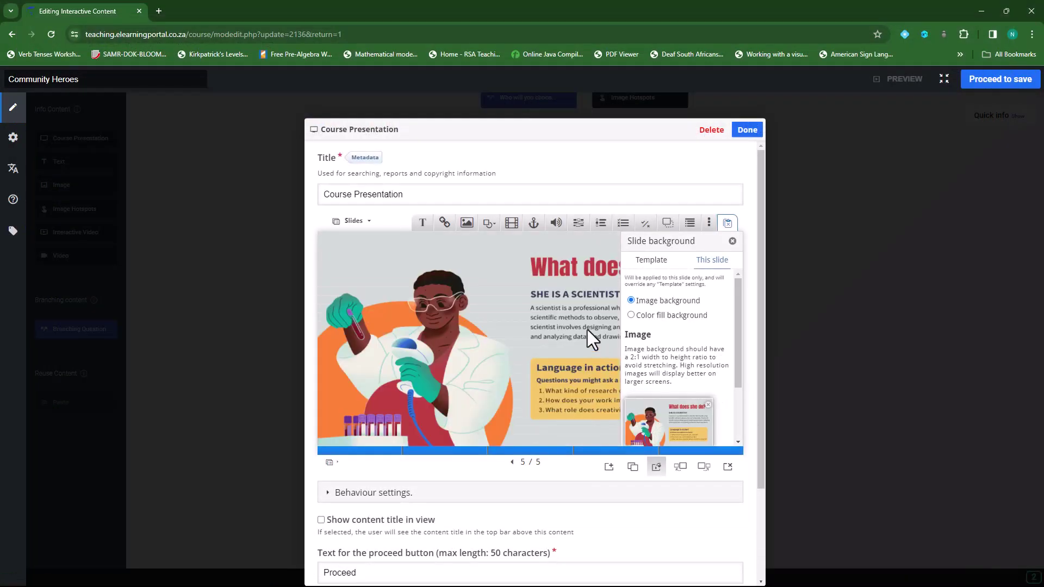
Add a sixth slide backed by 16.png and close the slide background panel
left_click(609, 468)
left_click(716, 262)
left_click(654, 405)
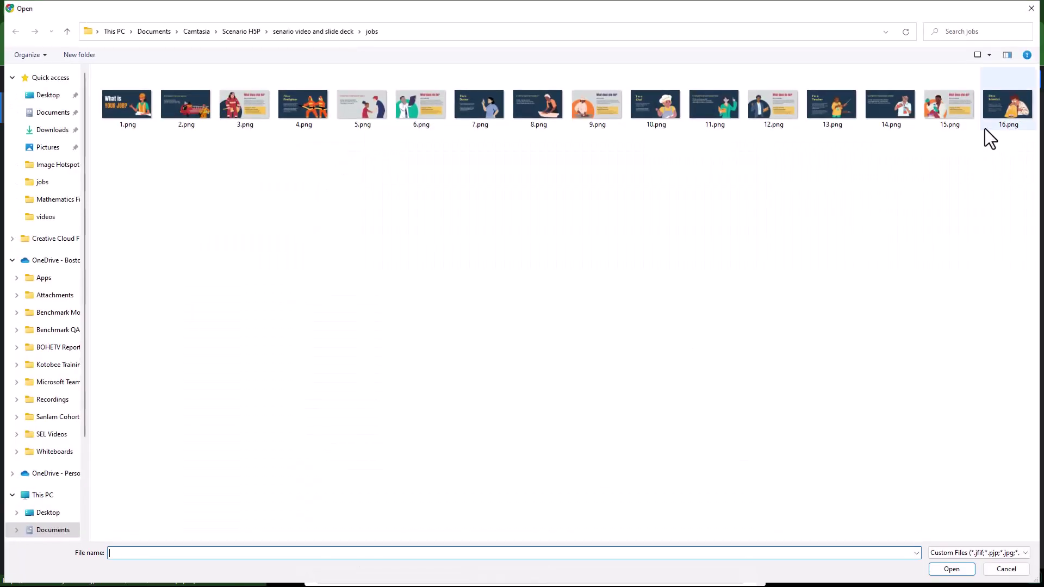
left_click(1004, 119)
left_click(952, 568)
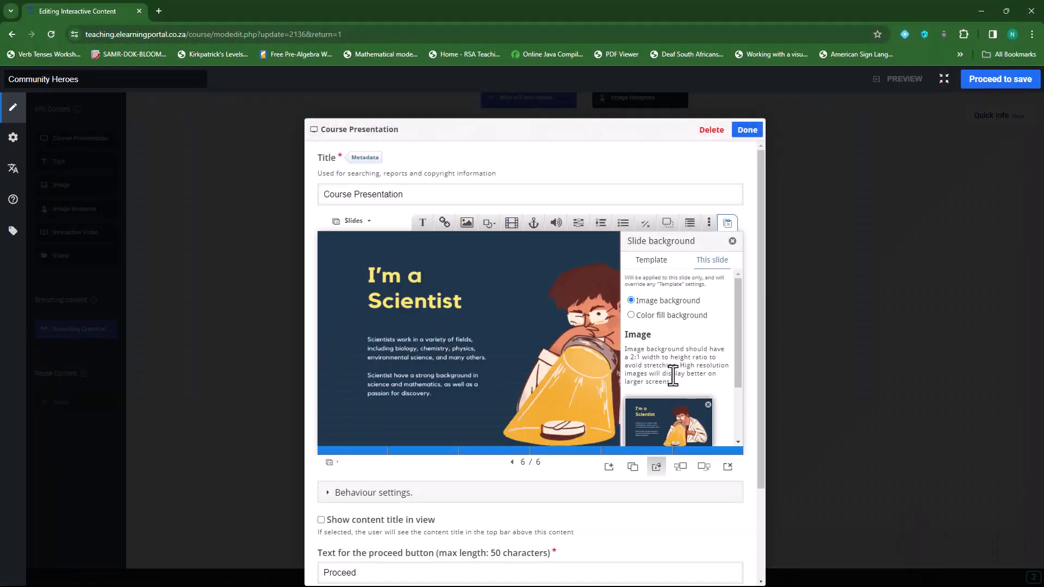
left_click(733, 241)
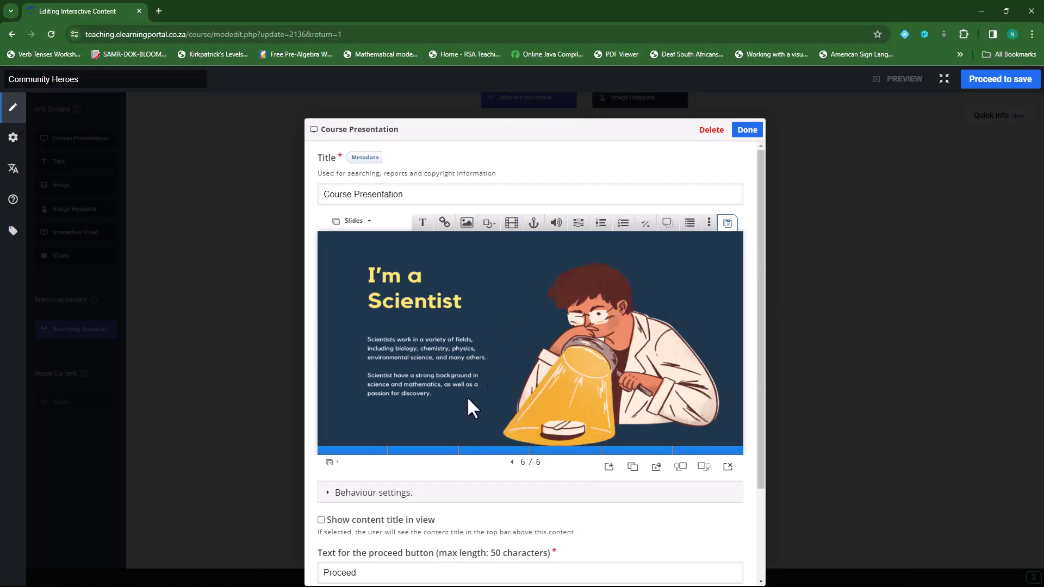
Expand the Course Presentation's Behaviour settings and then its Social Settings
scroll(473, 430, "down", 2)
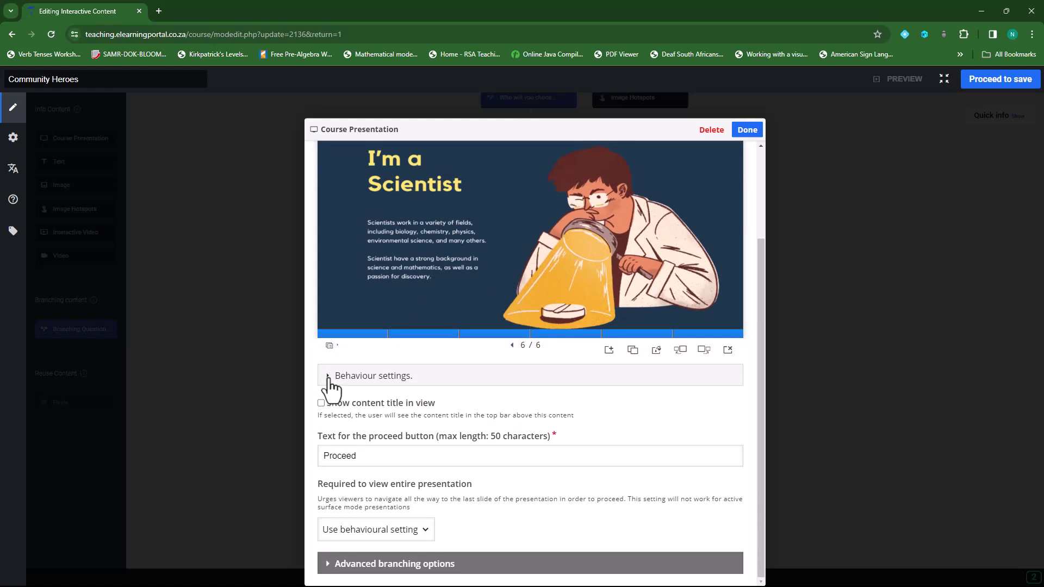
left_click(329, 377)
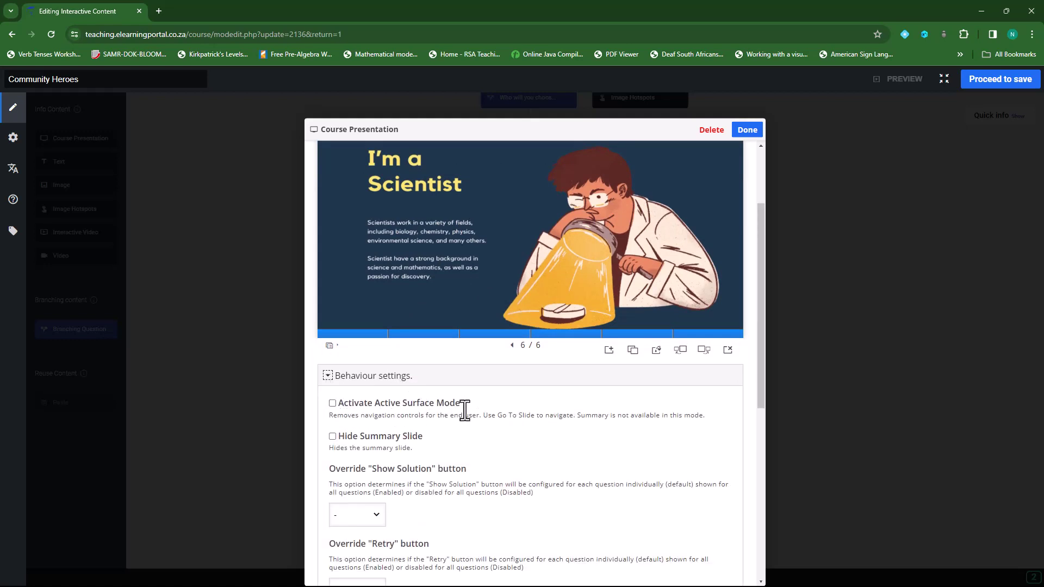
scroll(354, 457, "down", 2)
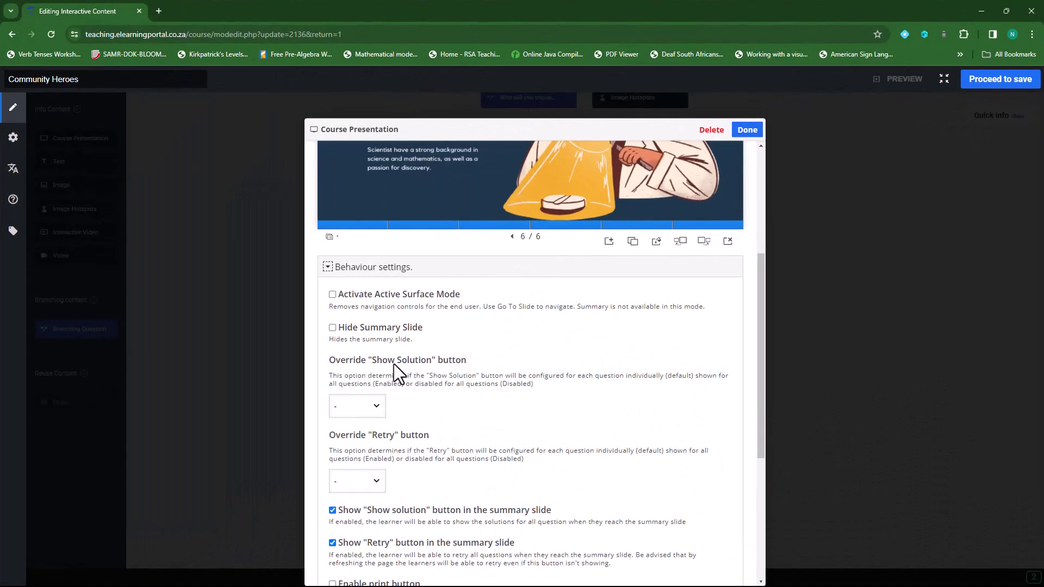
scroll(435, 403, "down", 2)
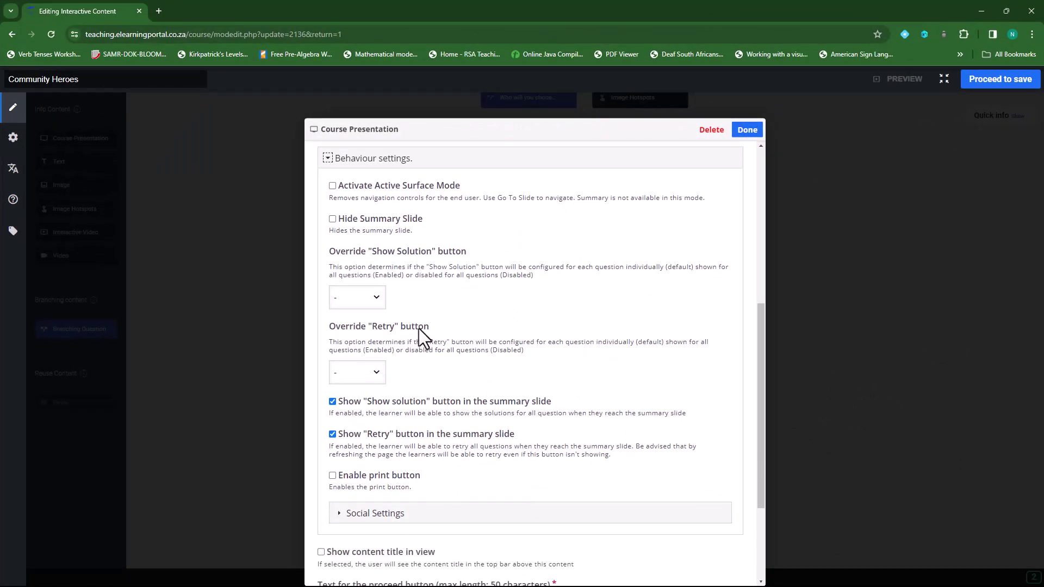
scroll(432, 349, "down", 2)
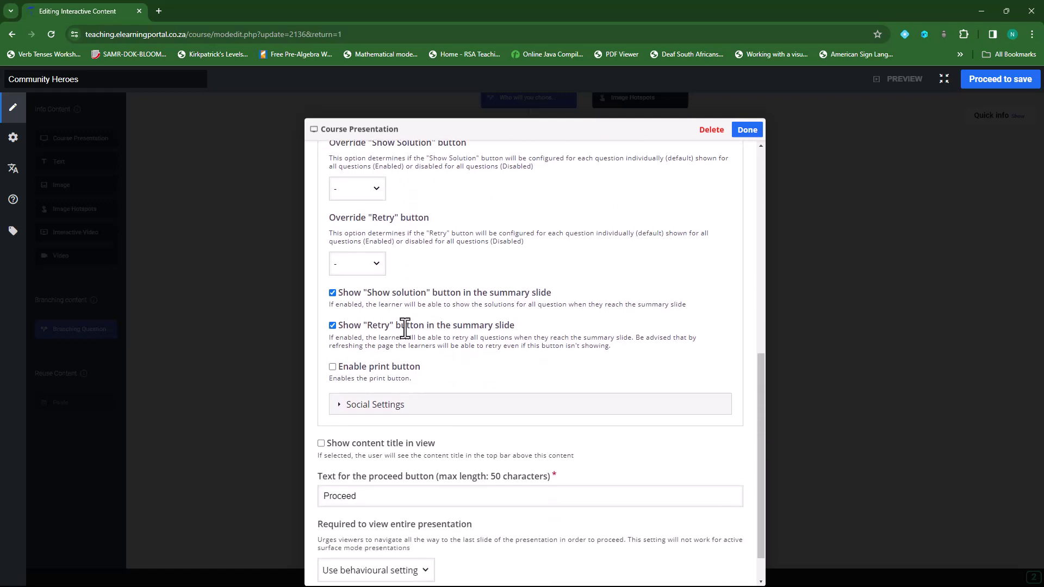
left_click(339, 405)
scroll(364, 404, "down", 1)
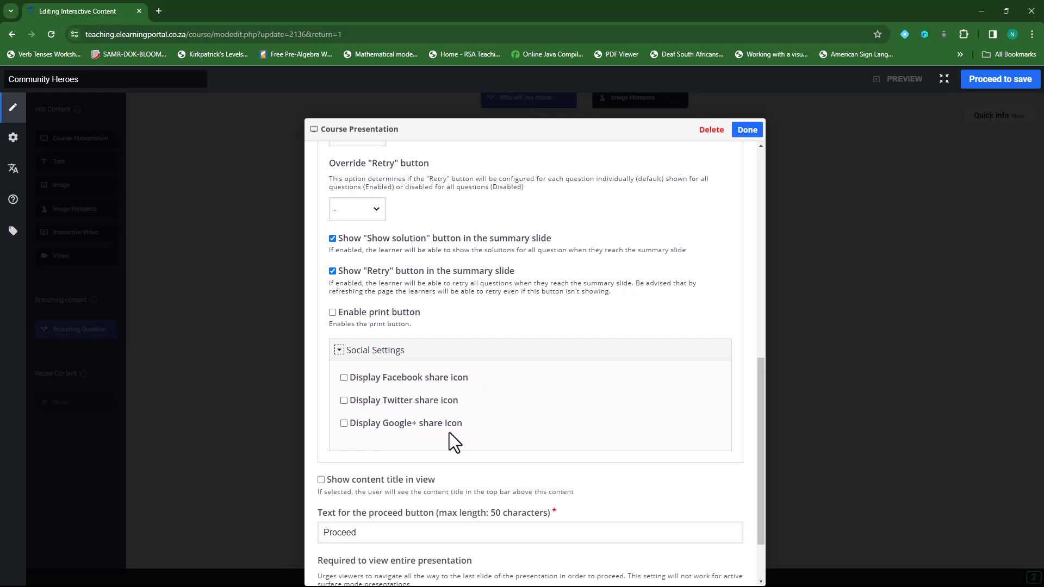
scroll(449, 433, "down", 1)
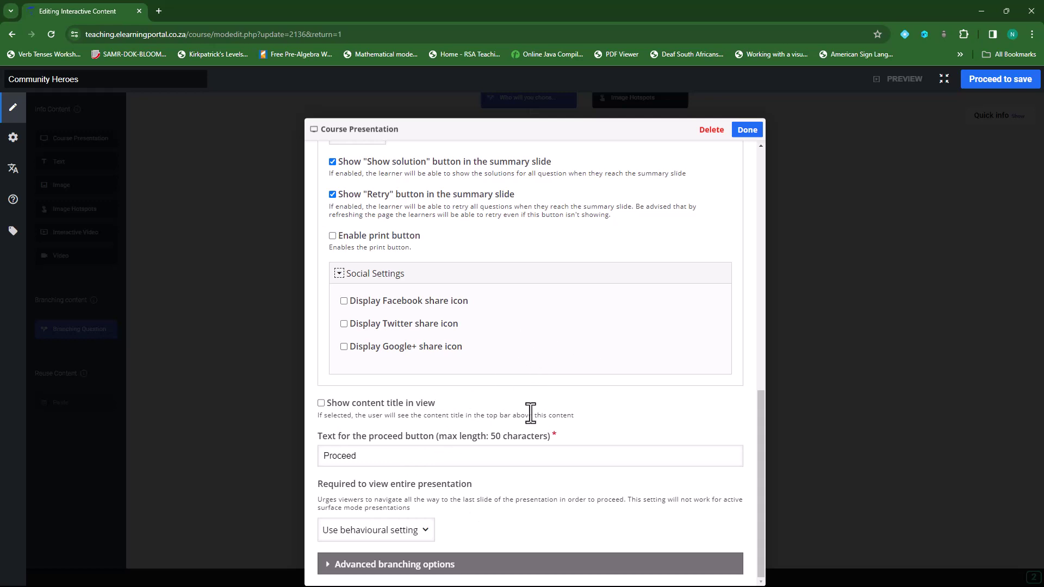
Make the presentation jump to the 'Would you lead her…' branching question, then click Done
scroll(482, 425, "up", 1)
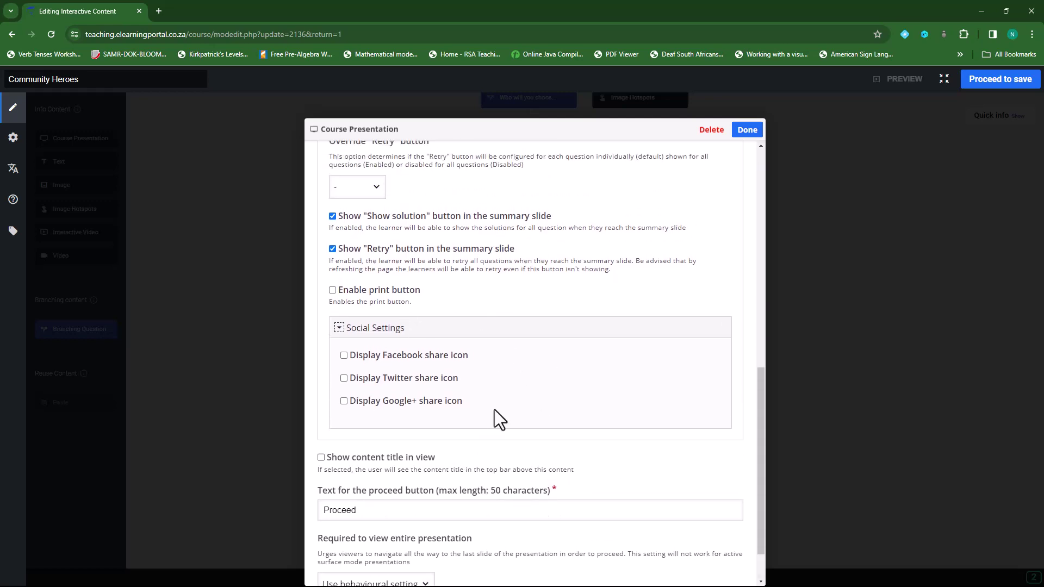
scroll(442, 491, "down", 1)
left_click(328, 565)
scroll(504, 423, "down", 2)
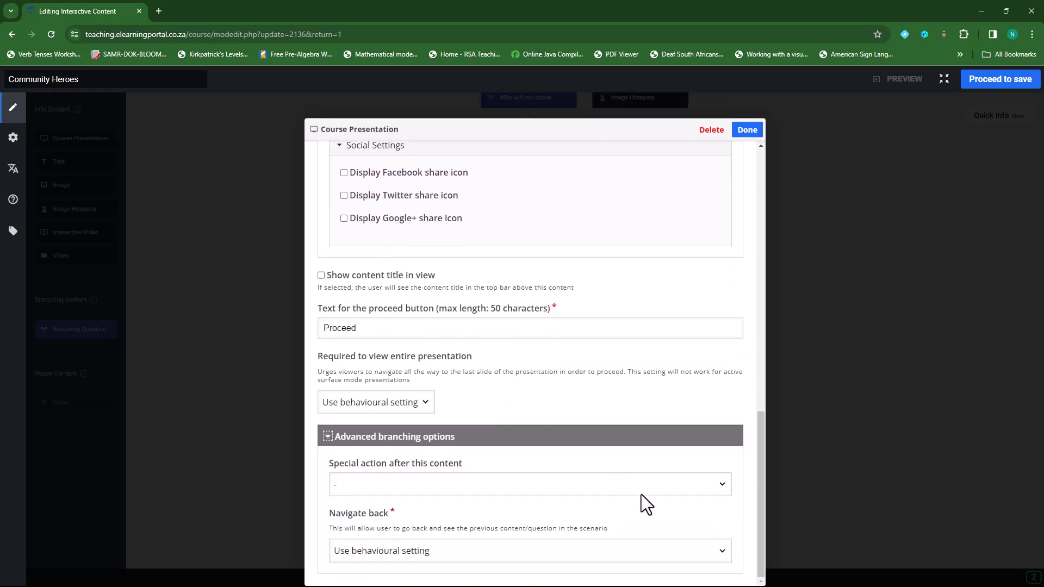
left_click(641, 489)
left_click(498, 527)
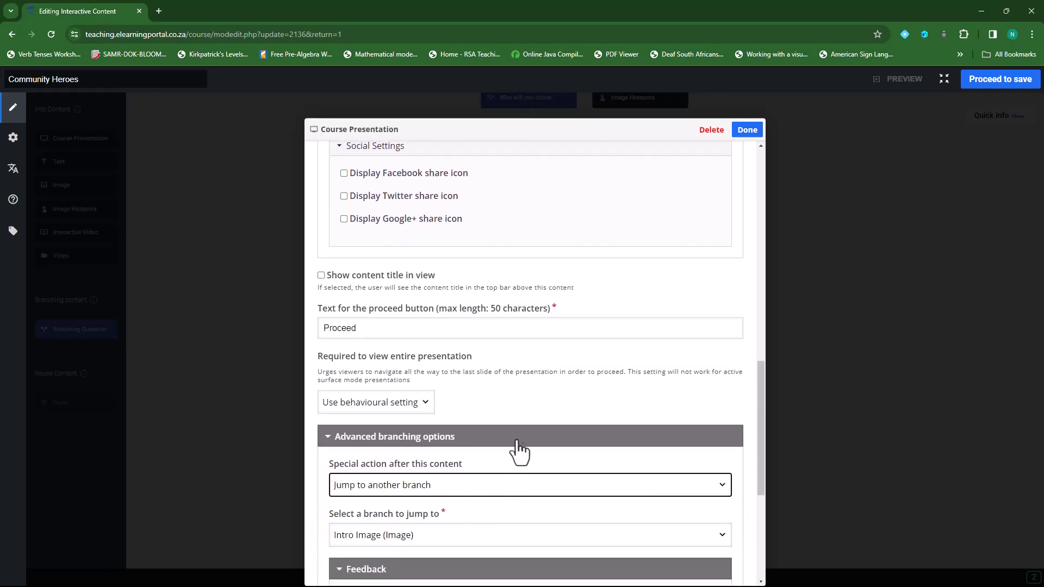
scroll(519, 451, "down", 4)
left_click(503, 266)
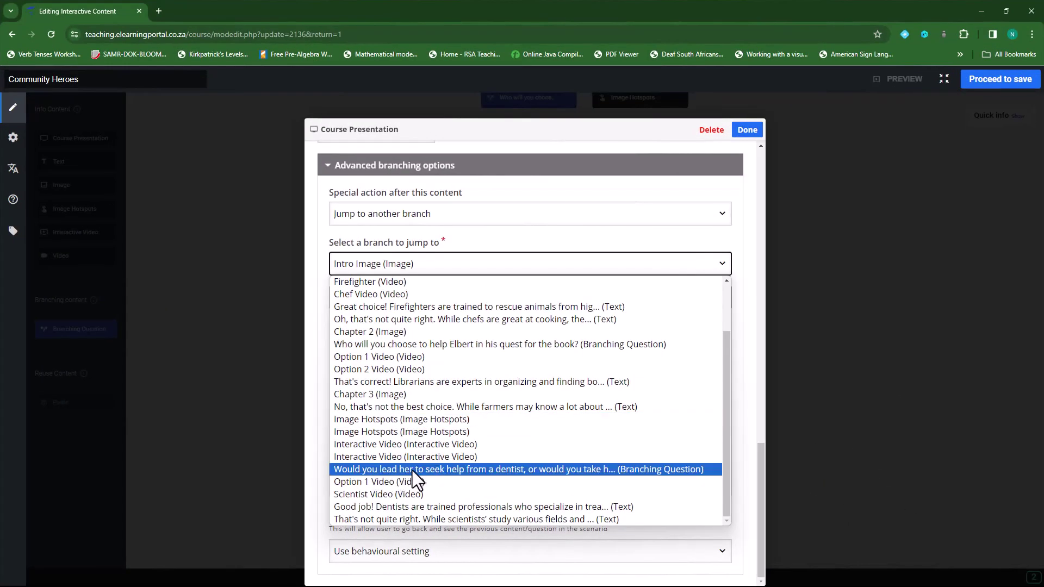
left_click(508, 469)
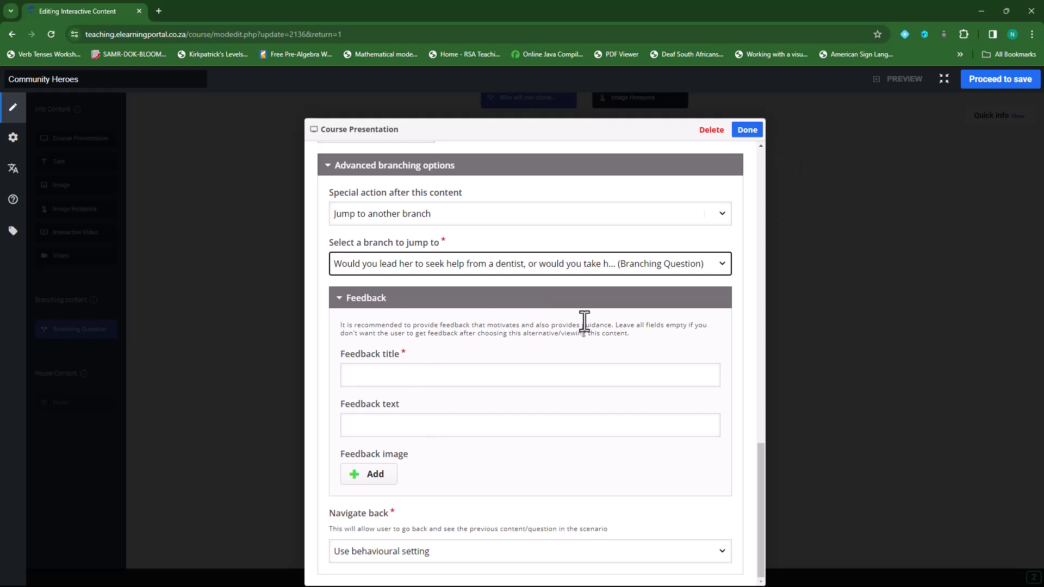
left_click(747, 130)
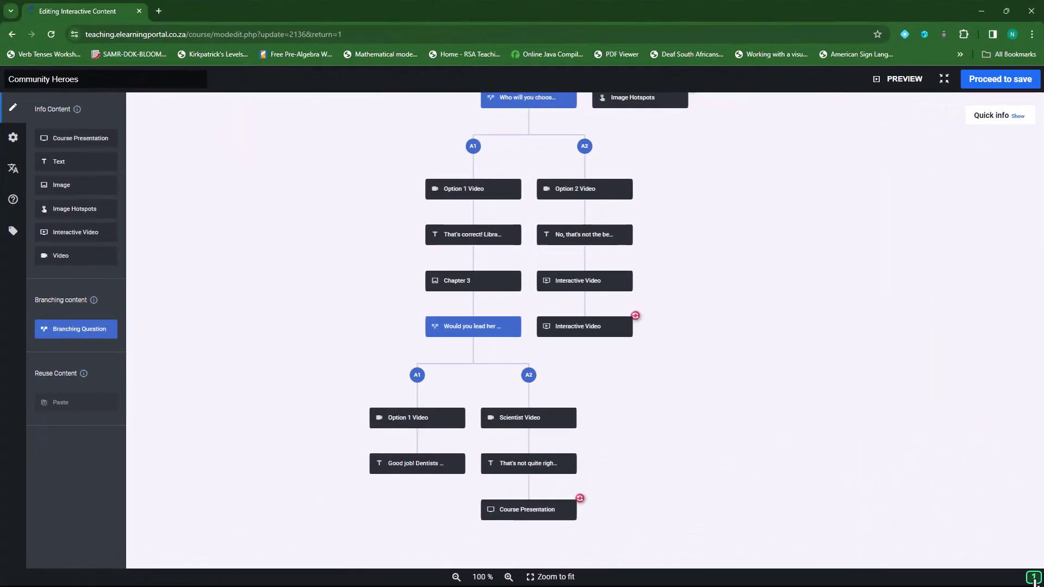
Follow the editor warning, then open the Good job! feedback node for editing
left_click(1033, 577)
left_click(879, 552)
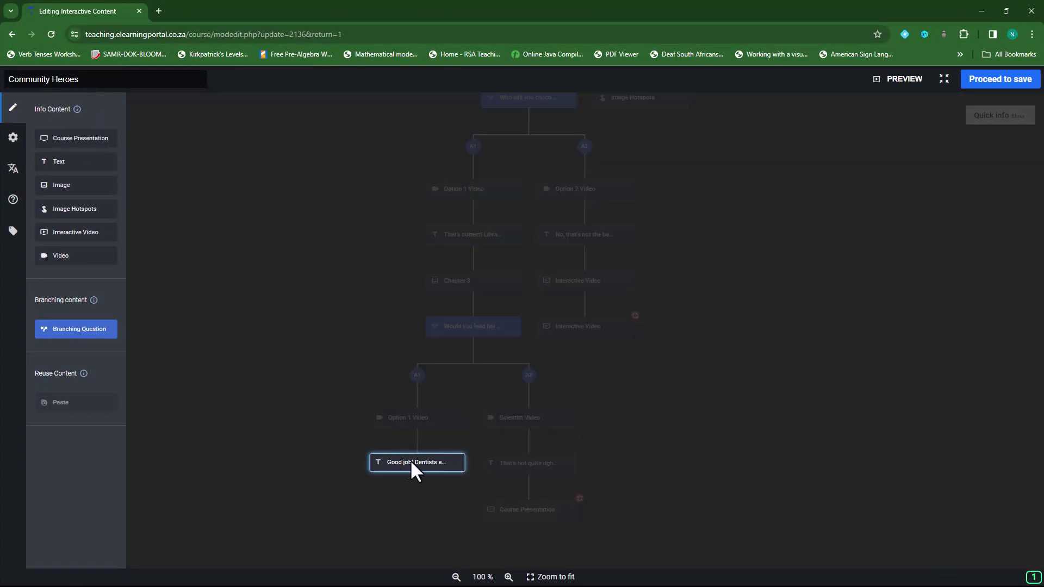
left_click(858, 433)
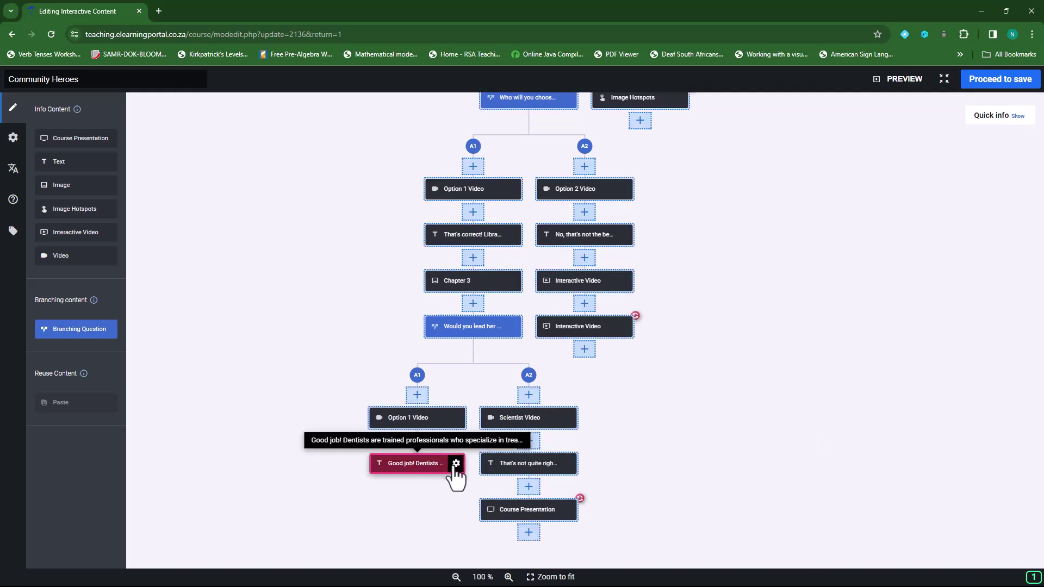
left_click(455, 464)
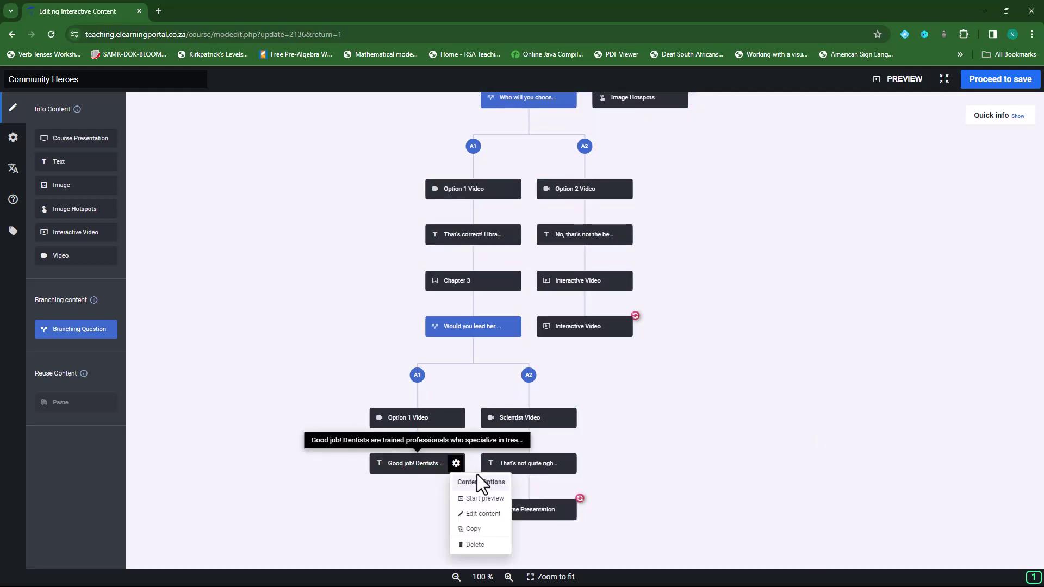
left_click(484, 515)
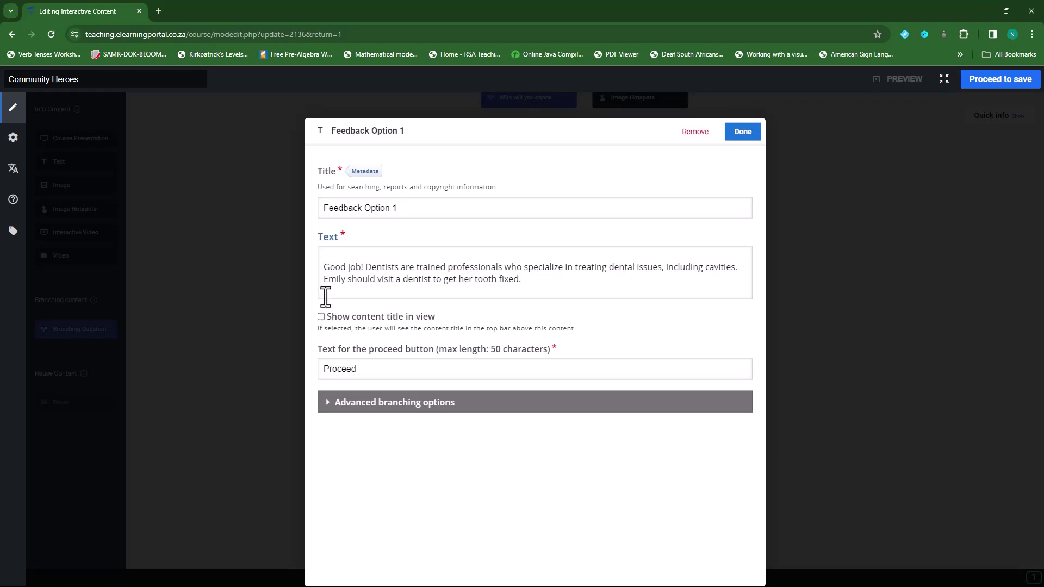
Set the end-screen feedback title to 'Congratulations, Community Heroes' without the '!'
left_click(329, 405)
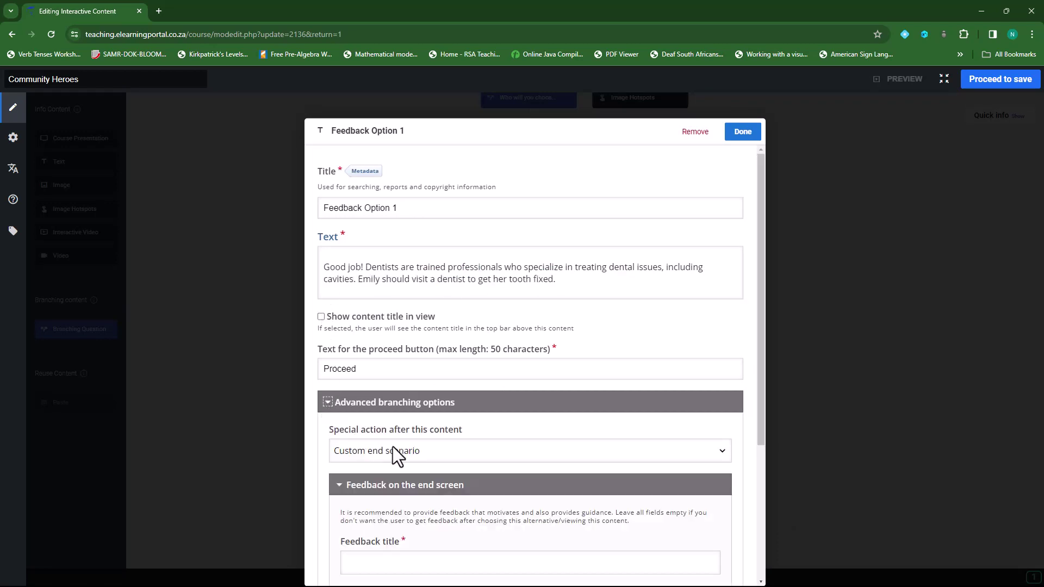
scroll(441, 435, "down", 3)
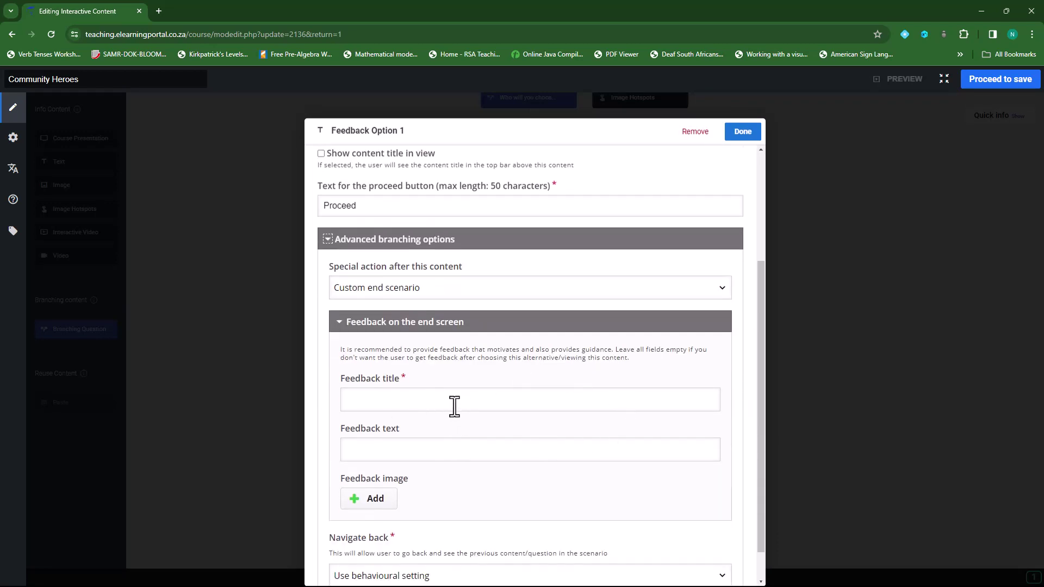
left_click(424, 402)
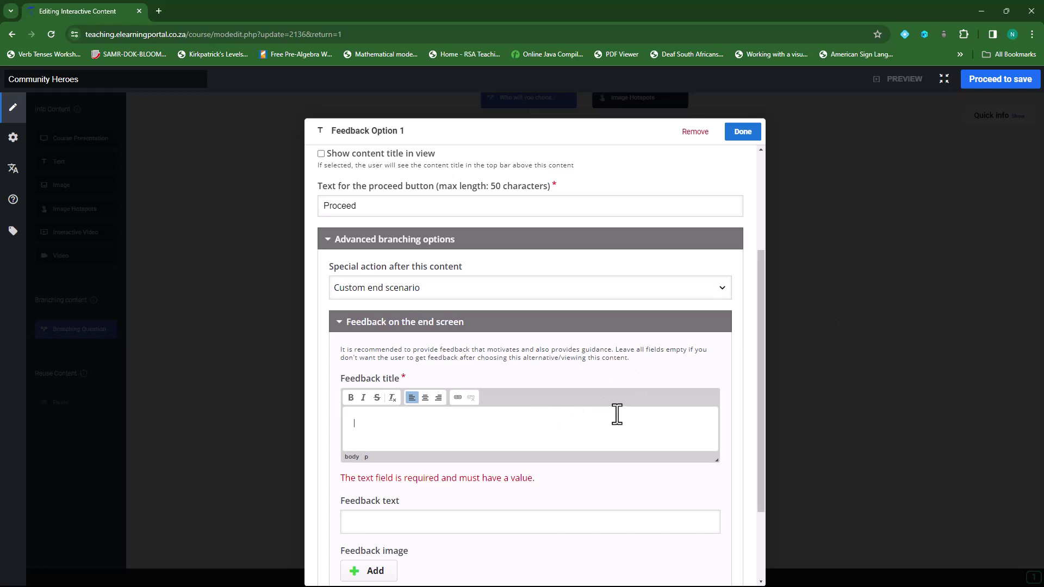
type("Congratulations, Community Heroes!  You've completed the Community Hero Quest with flying colors, showcasing bravery, wisdom, and compassion in each scenario. Your quick thinking and thoughtful decisions have made a positive impact on the lives of those in need in Greenfield.  By guiding Sarah, Elbert, Emily, John, Mrs. Jones, Max, and Joanna through their challenges, you've demonstrated true heroism. Your ability to make tough choices and seek solutions has made you a shining example of a community hero.  Keep up the fantastic work, and remember, the world is full of opportunities to make a difference. Continue to be a beacon of light and kindness in your community. Congratulations on your success, and may your future adventures be as rewarding as this one!")
scroll(482, 466, "down", 3)
scroll(439, 522, "down", 3)
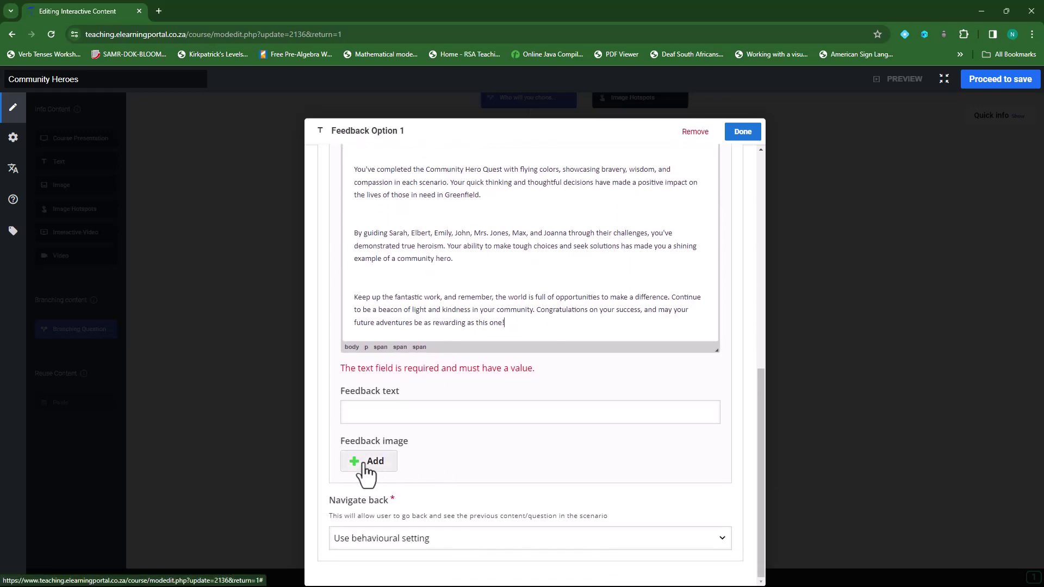
scroll(511, 260, "up", 2)
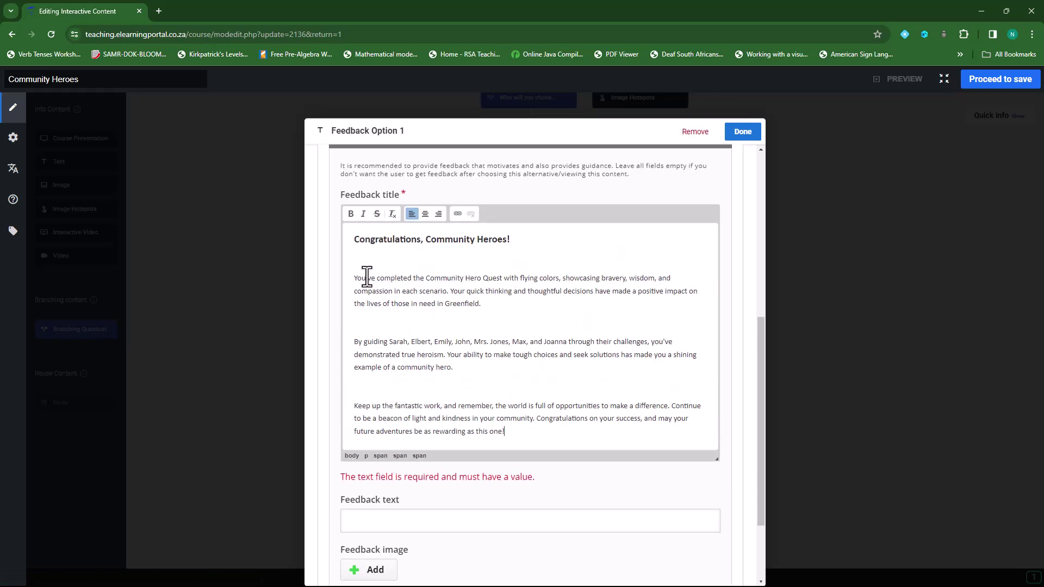
left_click_drag(354, 278, 557, 431)
key("ctrl+c")
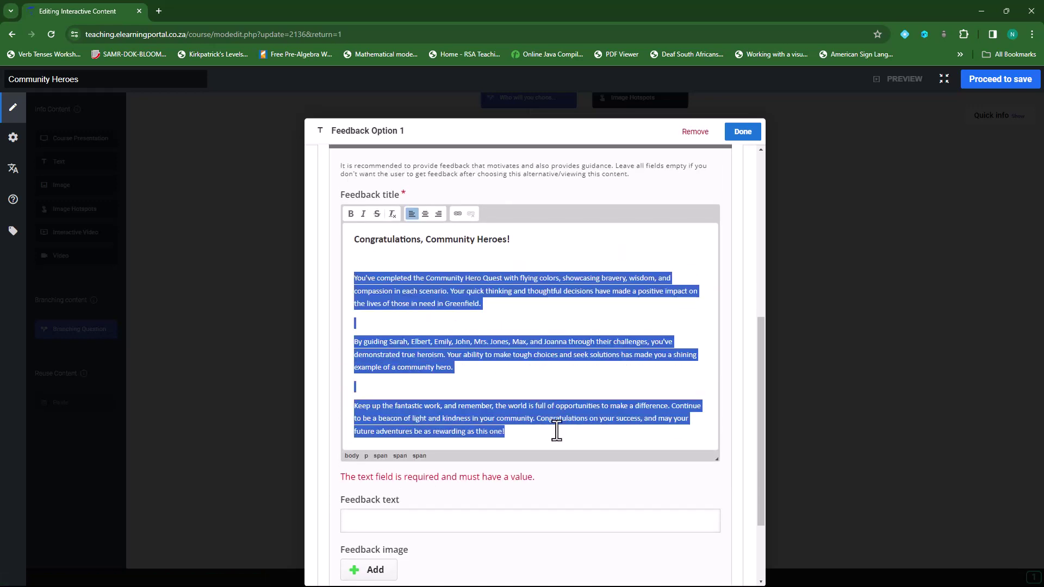
key("BackSpace")
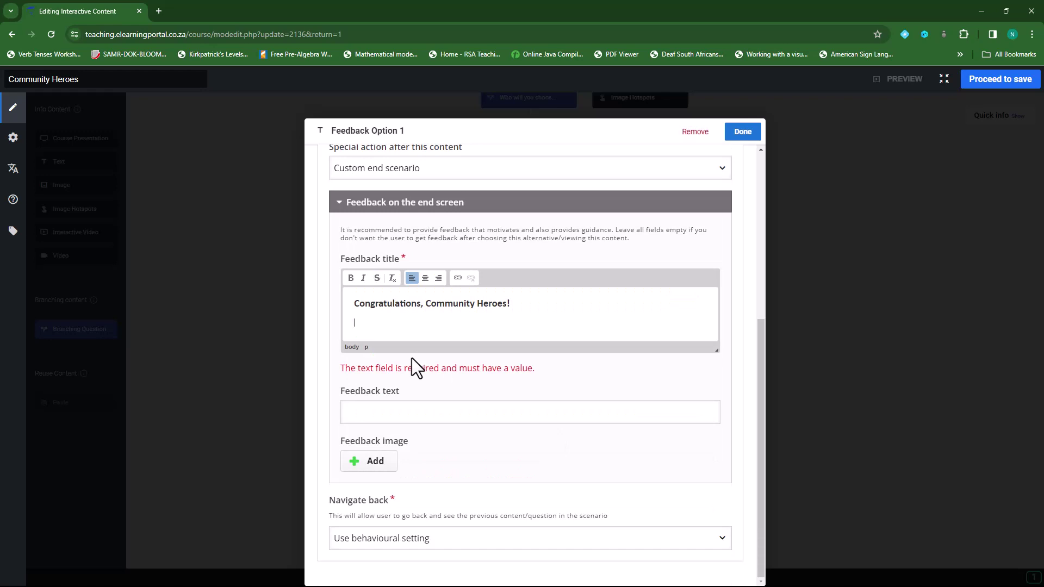
key("BackSpace")
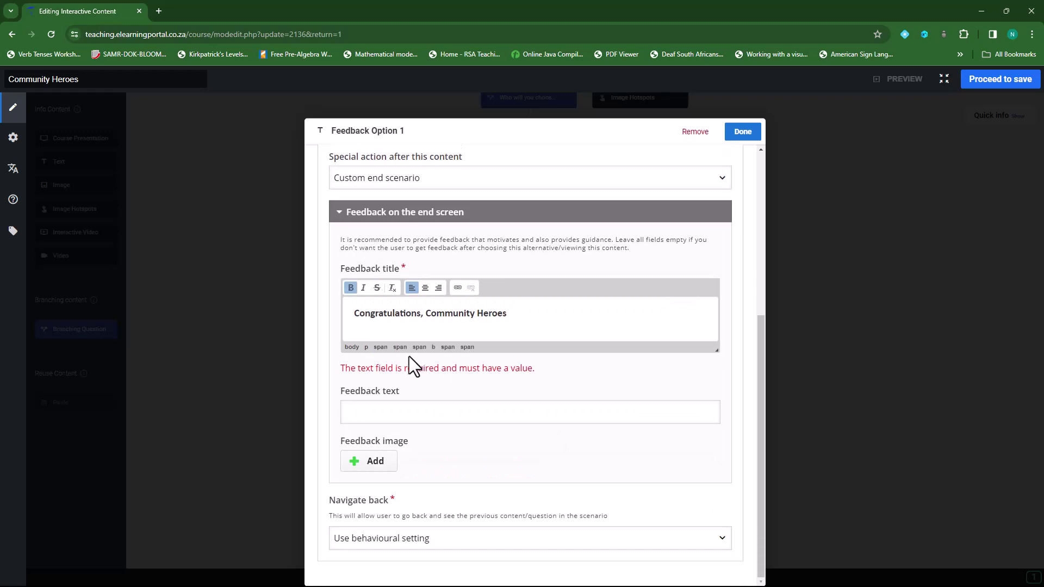
Paste the three congratulatory paragraphs into the feedback text
left_click(392, 413)
key("ctrl+v")
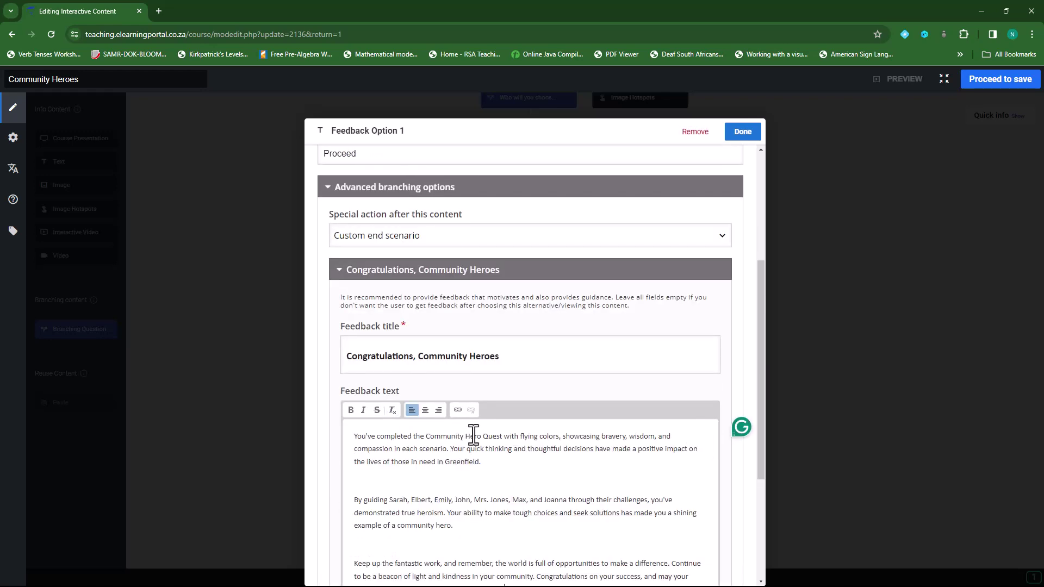
scroll(475, 383, "down", 3)
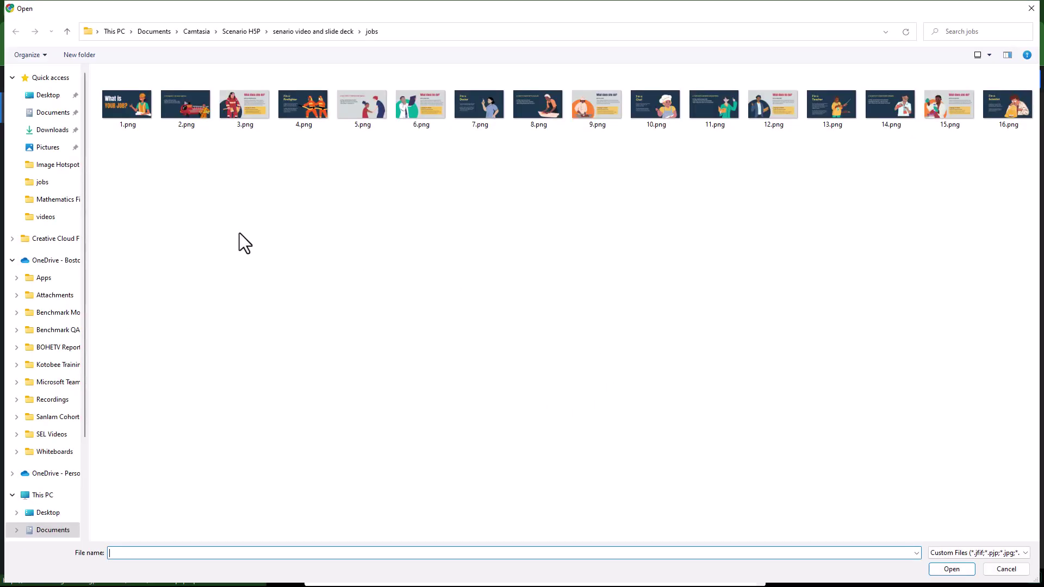
Upload 1.png from Scenario H5P > senario video and slide deck > slide
left_click(237, 31)
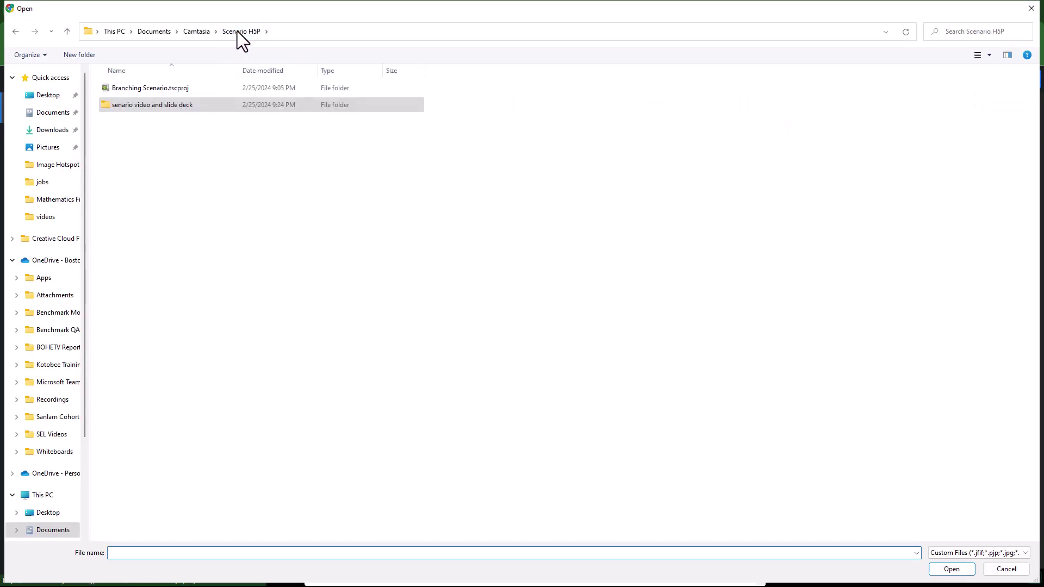
double_click(161, 106)
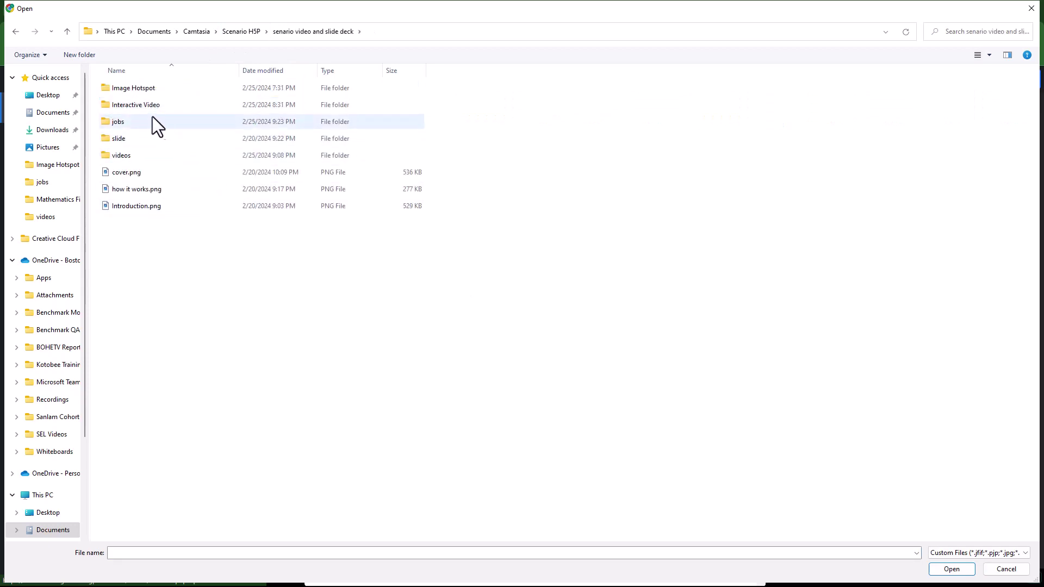
double_click(126, 136)
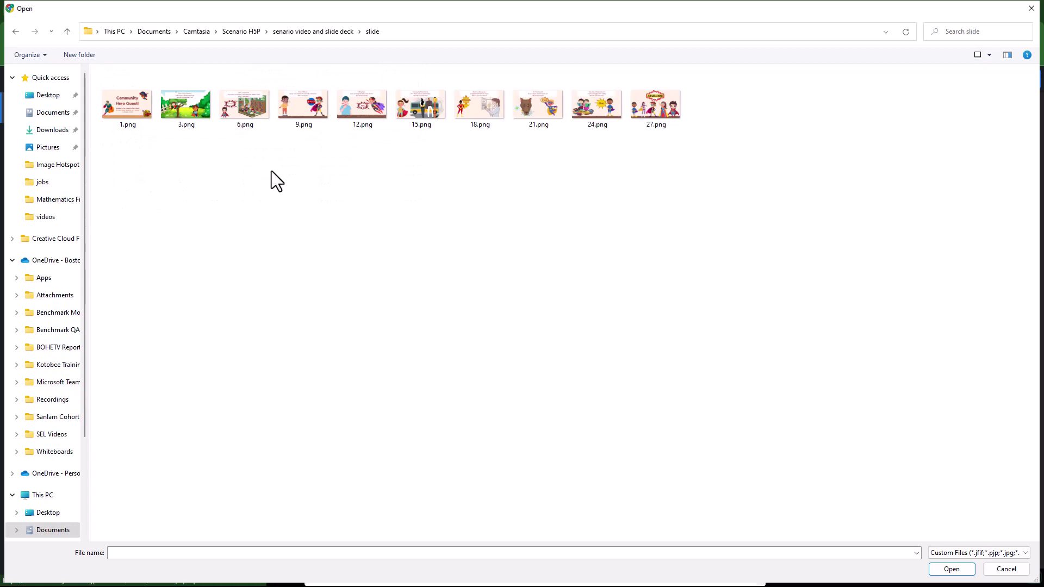
left_click(130, 109)
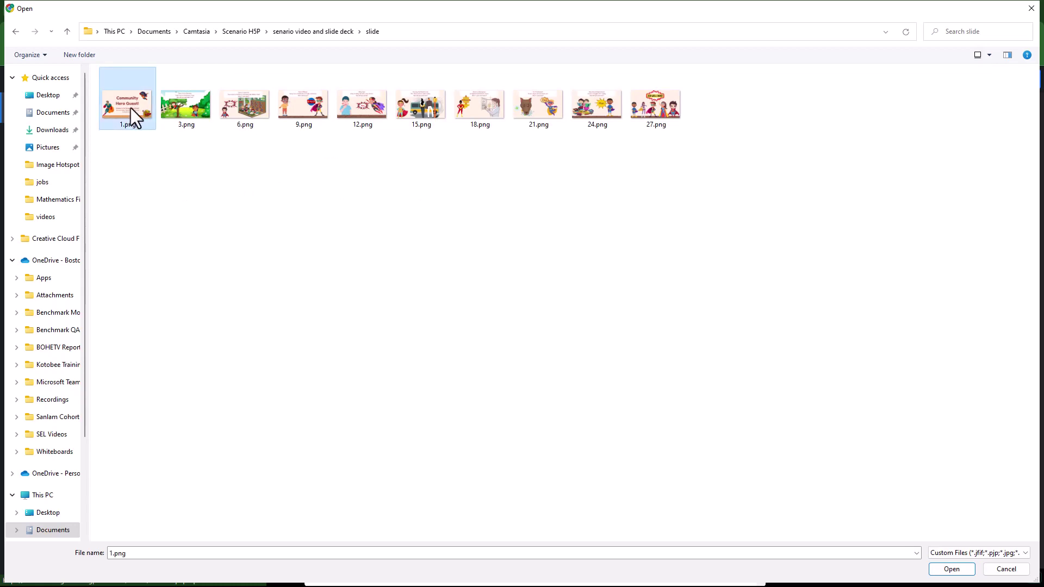
left_click(955, 569)
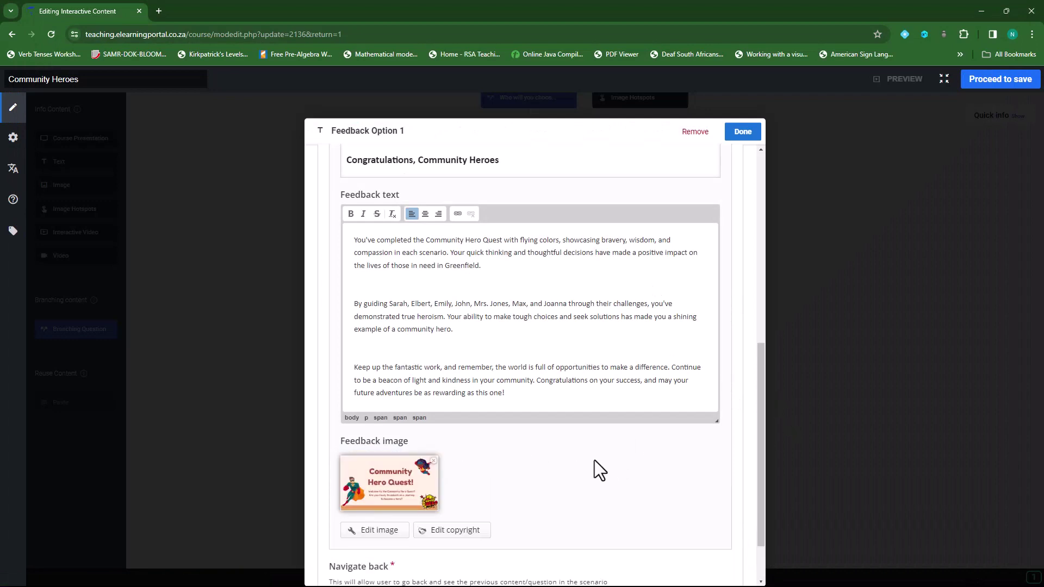
Close Feedback Option 1 with the cover image attached and switch to the scenario preview
scroll(565, 413, "down", 1)
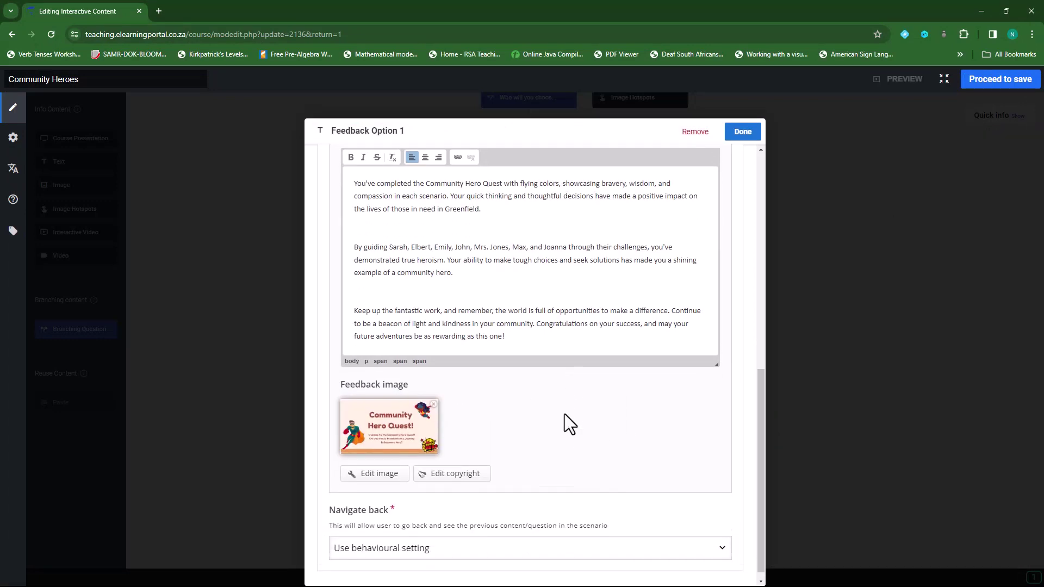
left_click(745, 135)
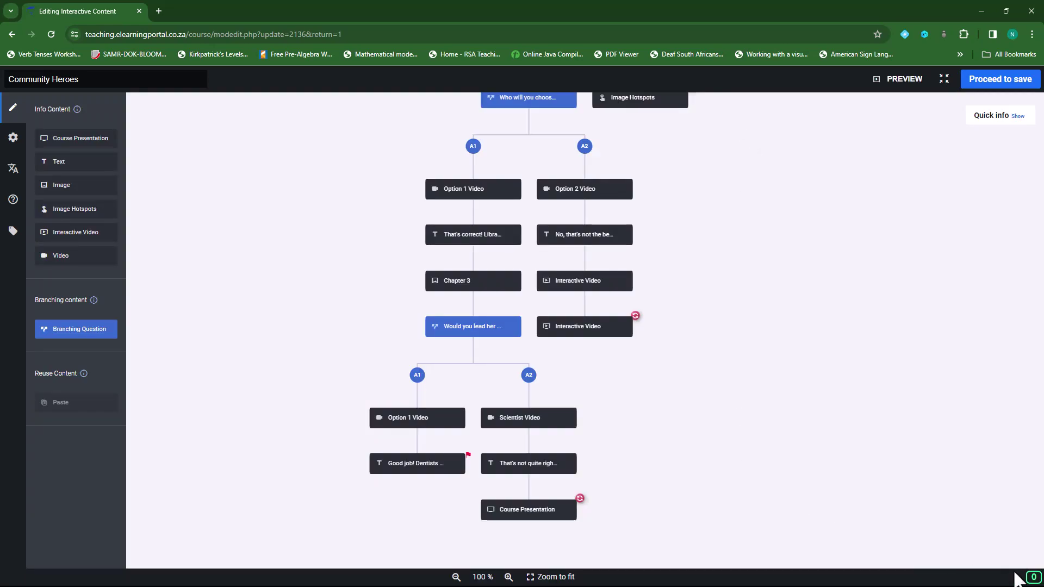
mouse_move(460, 470)
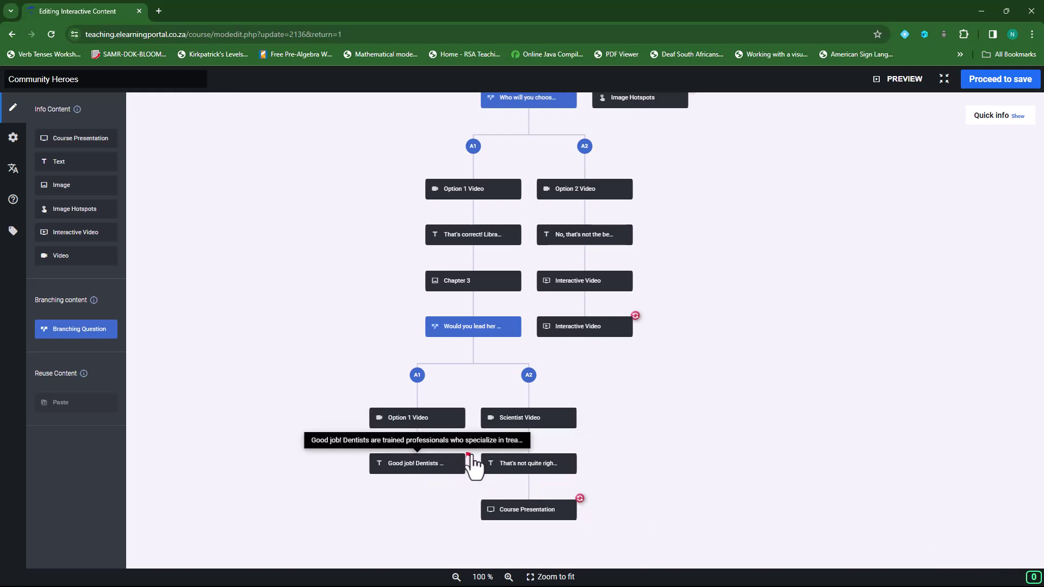
mouse_move(425, 468)
left_click(904, 80)
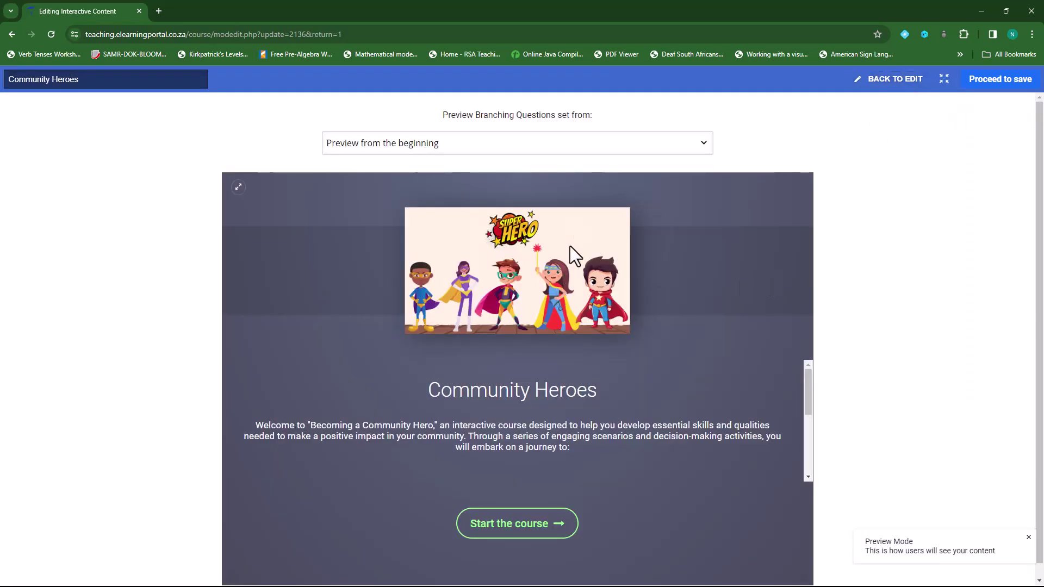
Preview from Chapter 3, take the scientist path and continue to the Course Presentation
left_click(608, 151)
scroll(487, 337, "down", 3)
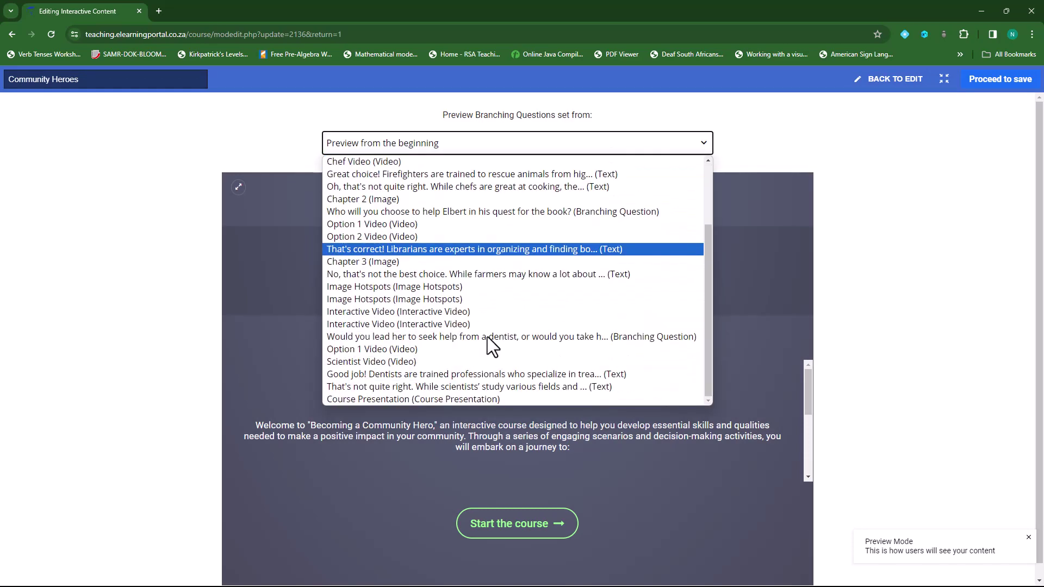
left_click(386, 263)
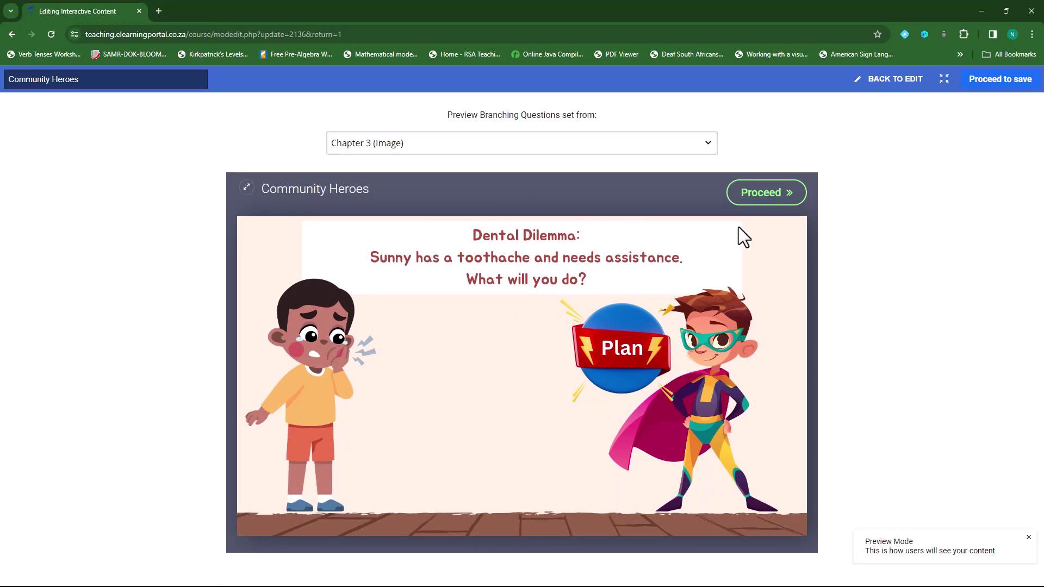
left_click(768, 197)
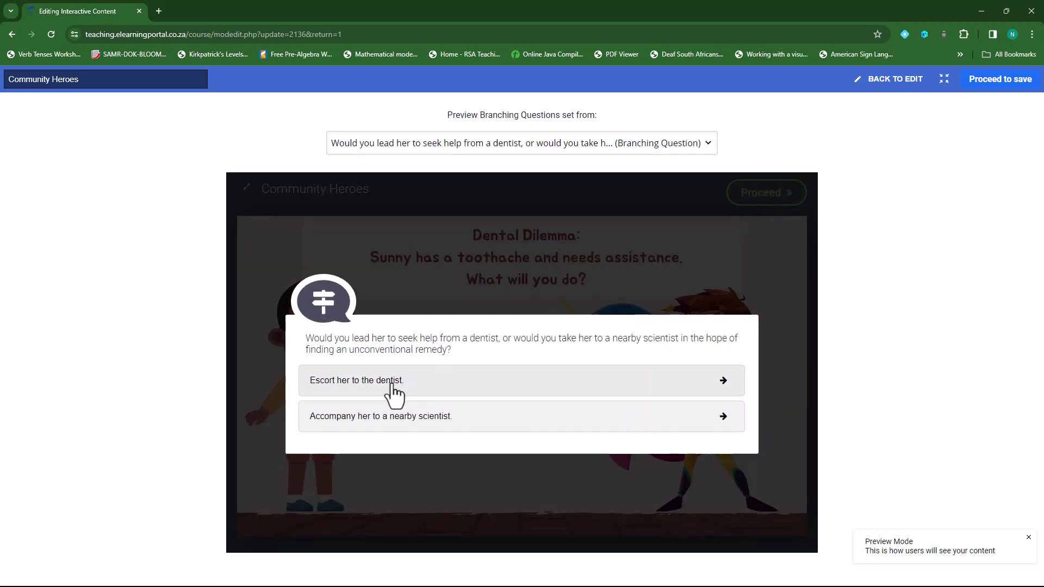
left_click(437, 417)
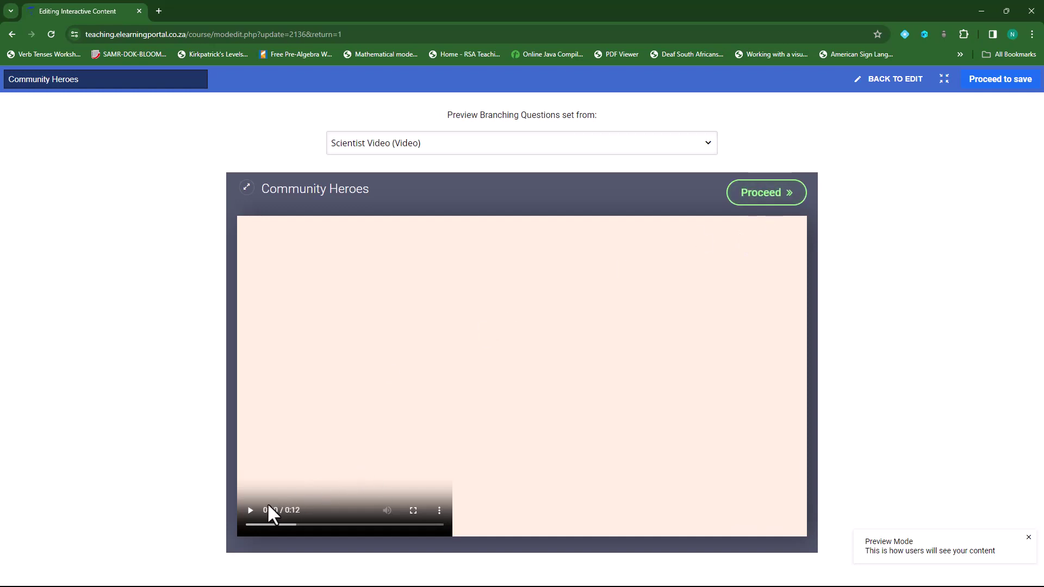
left_click(250, 510)
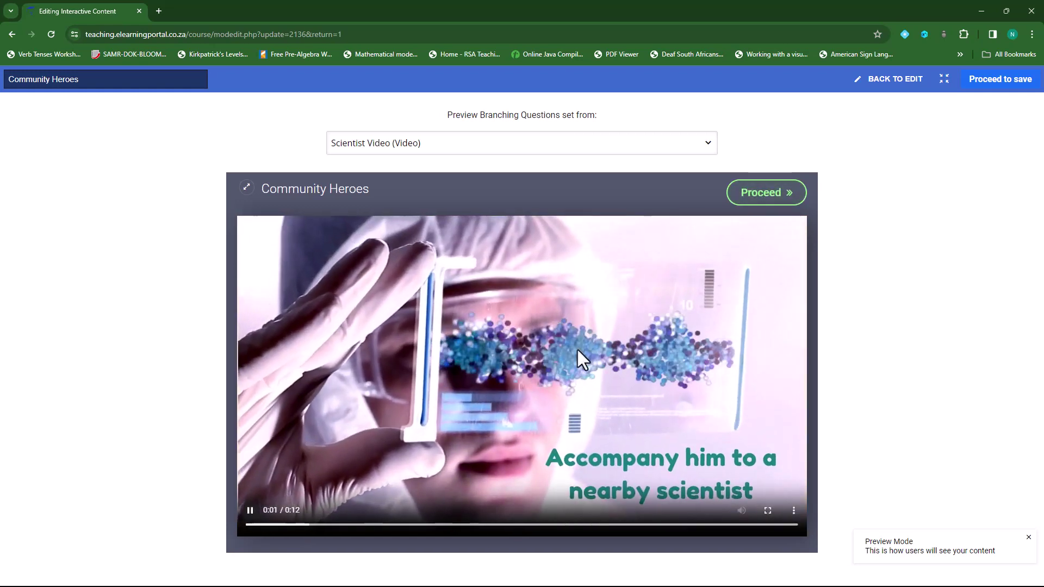
left_click(767, 199)
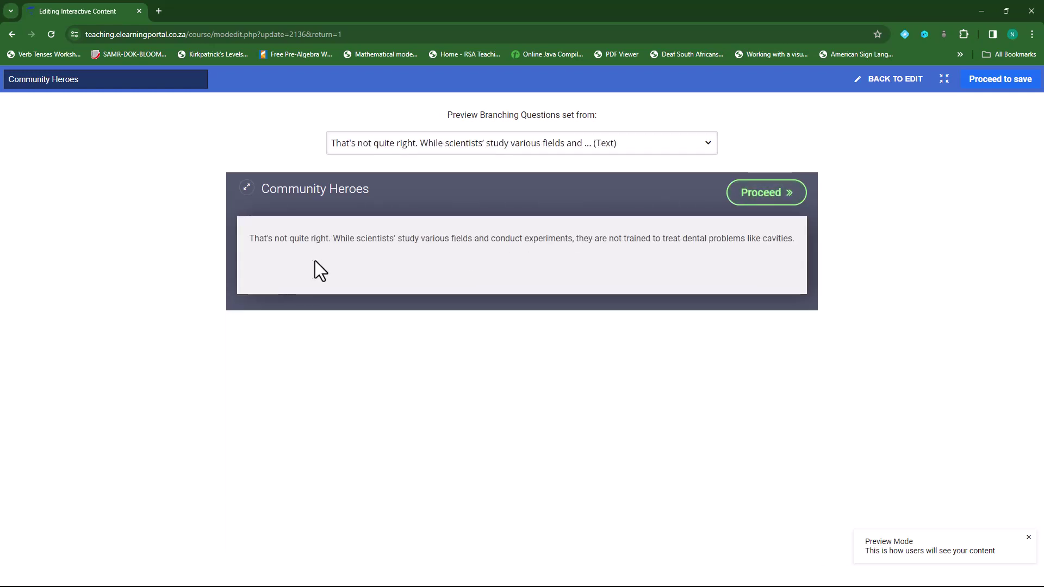
left_click(782, 202)
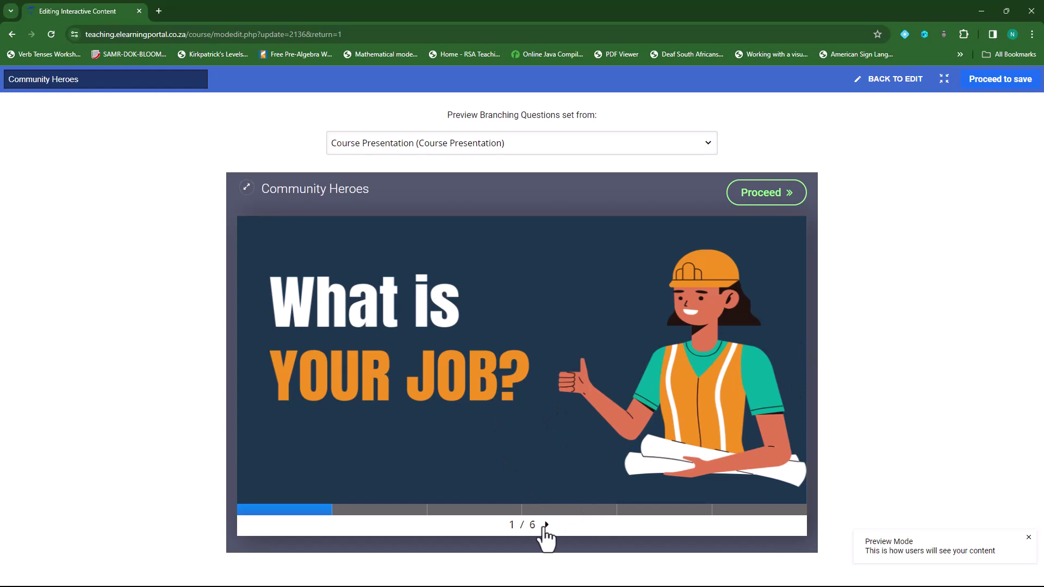
Step through the six slides, choose the dentist option, and reach the congratulations end screen
left_click(546, 524)
left_click(547, 525)
left_click(546, 525)
left_click(546, 525)
left_click(547, 524)
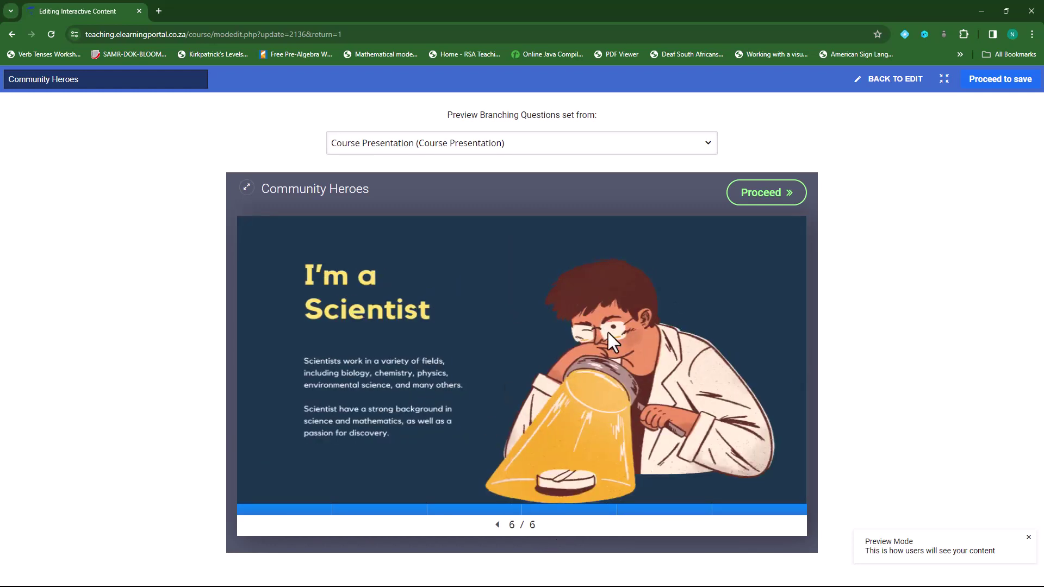
left_click(767, 194)
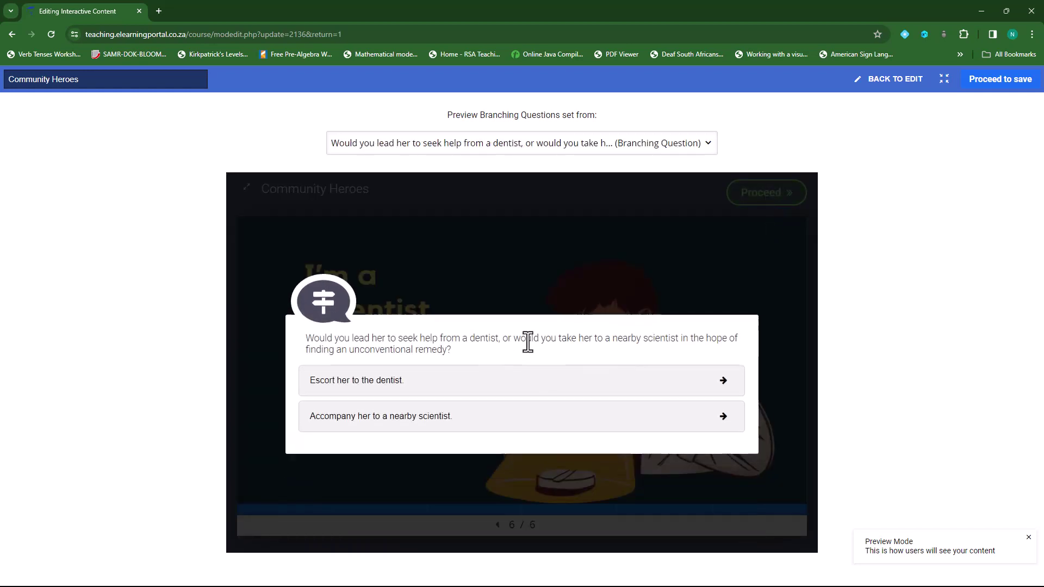
left_click(383, 383)
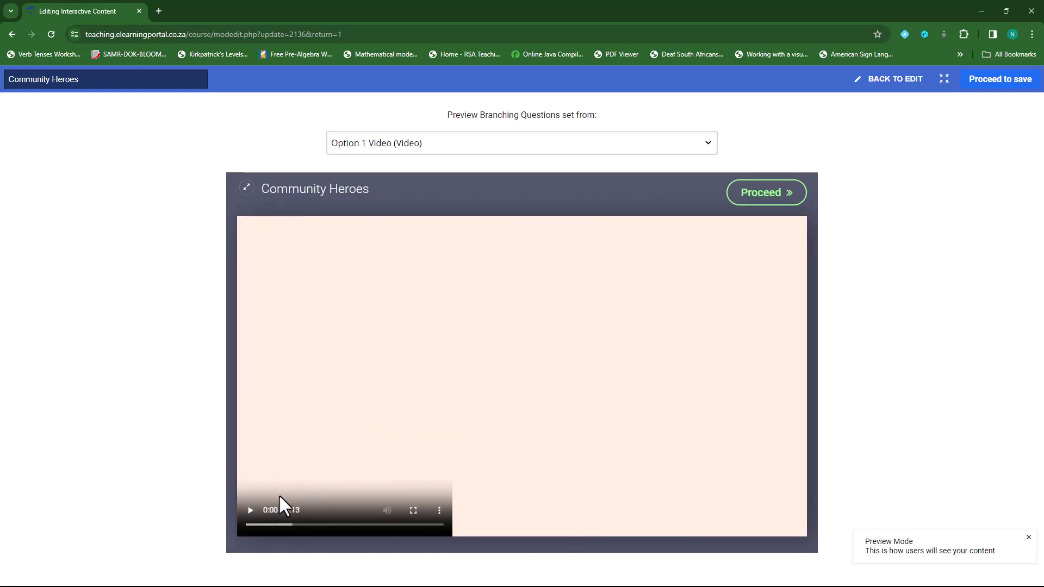
left_click(250, 511)
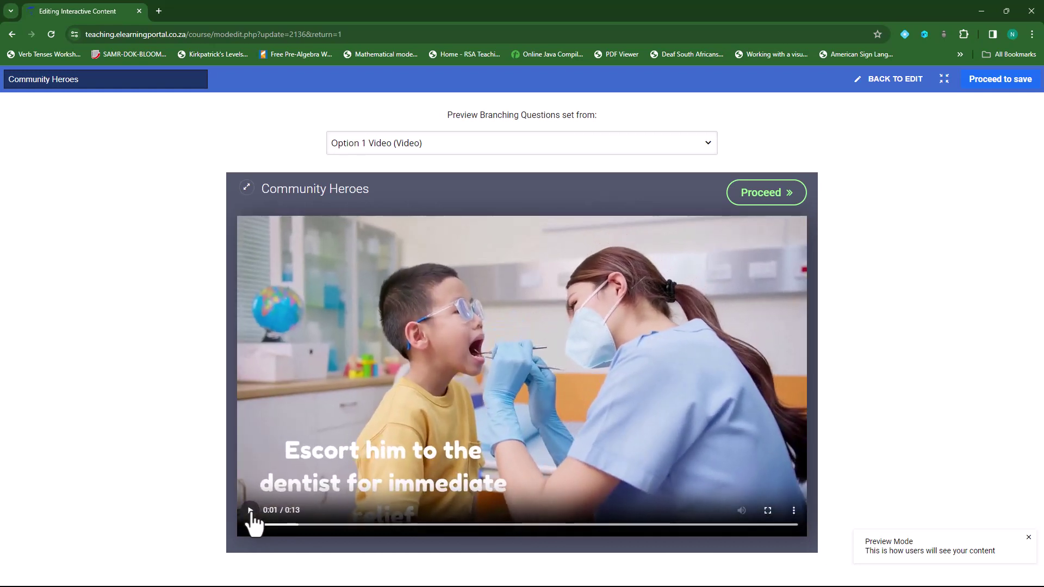
left_click(768, 197)
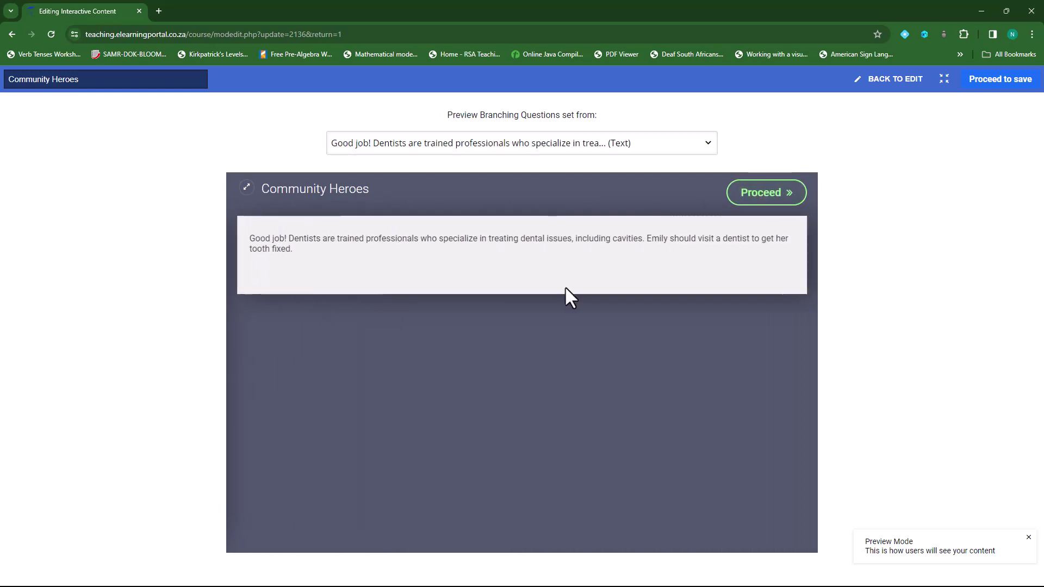
left_click(787, 203)
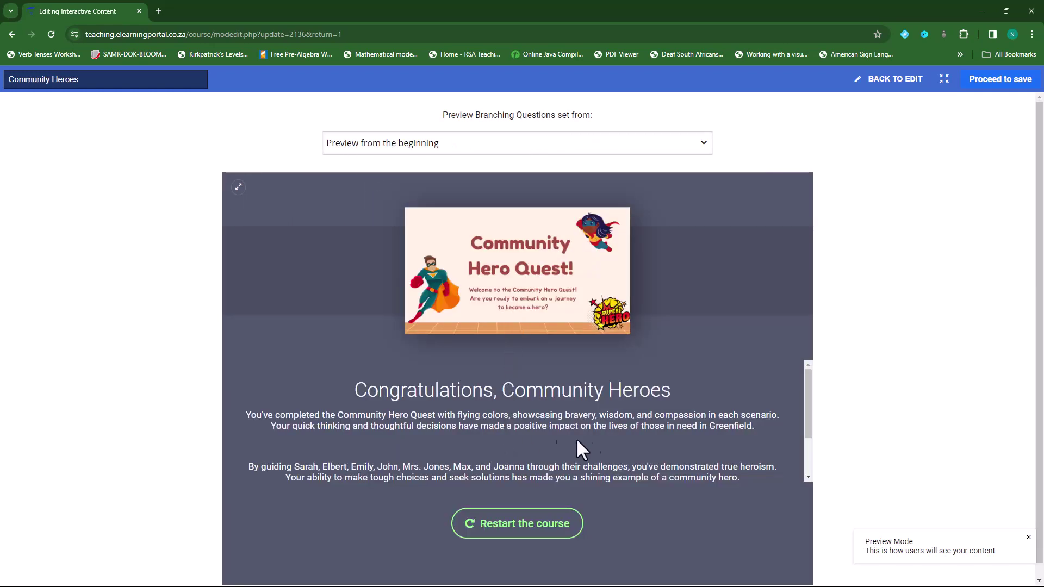